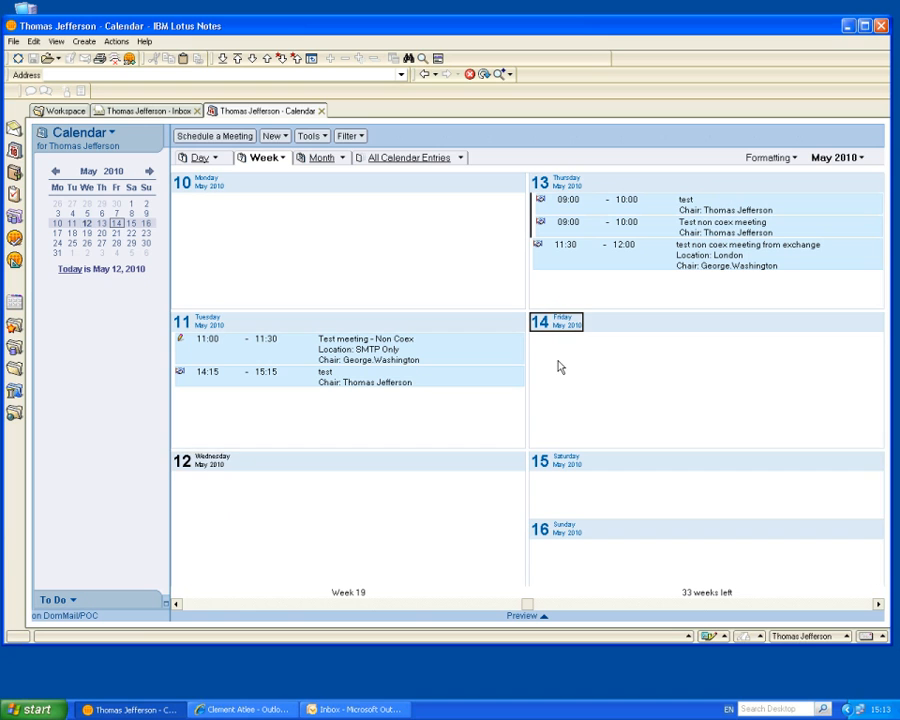
Step: Create a meeting entry for Friday 14 May 2010 with the subject "Test non coex from Notes"
click(194, 137)
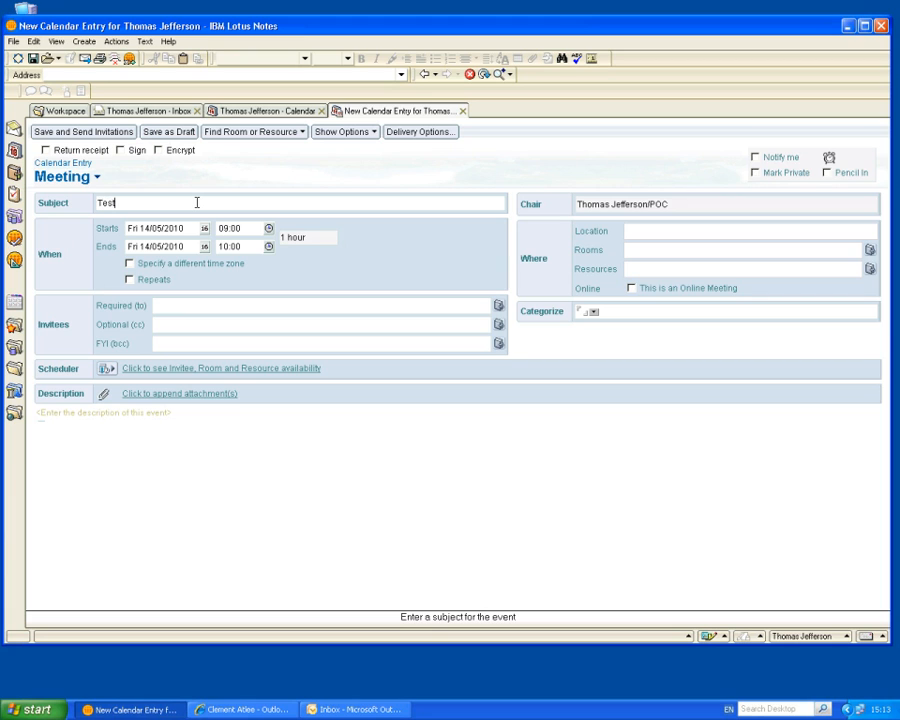
text(Test non coe)
key(BackSpace)
text(x from Notes)
Step: Add the user listed in the Exchange Non Coex address book as a required invitee of the meeting
click(498, 305)
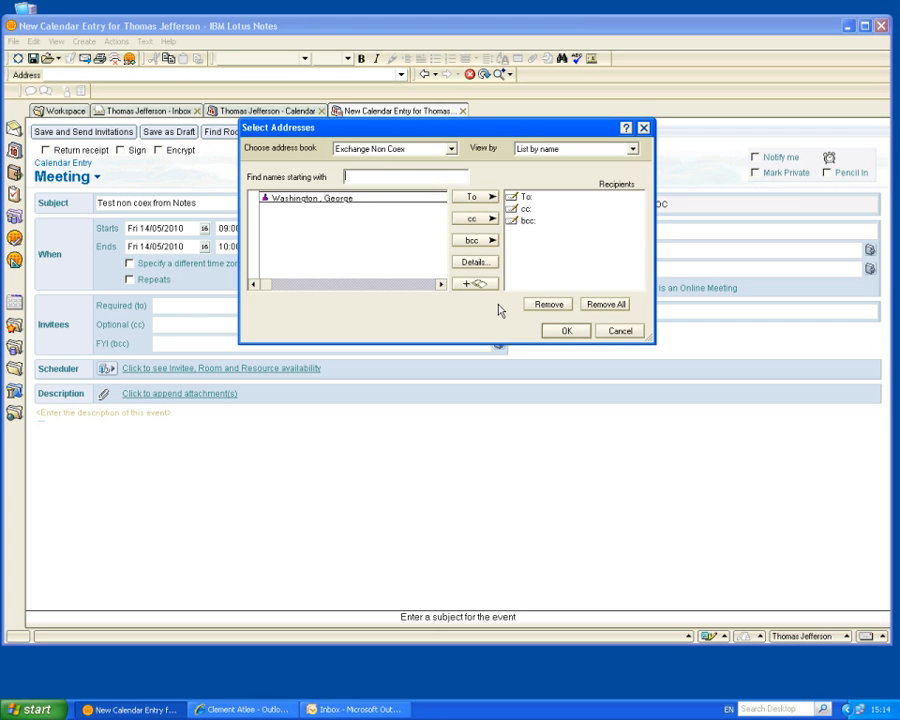
double_click(323, 203)
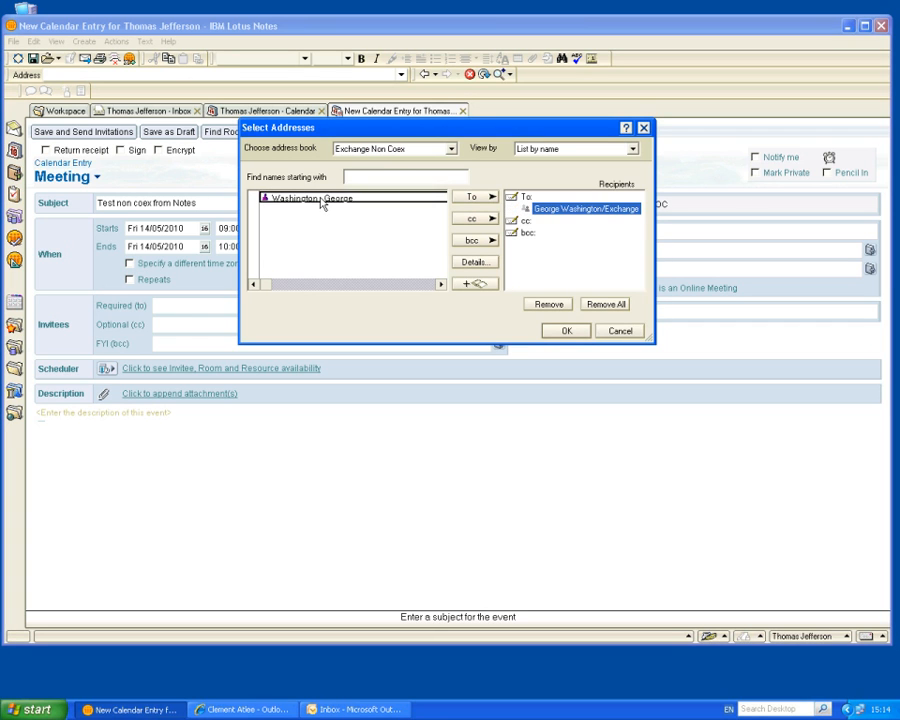
click(563, 331)
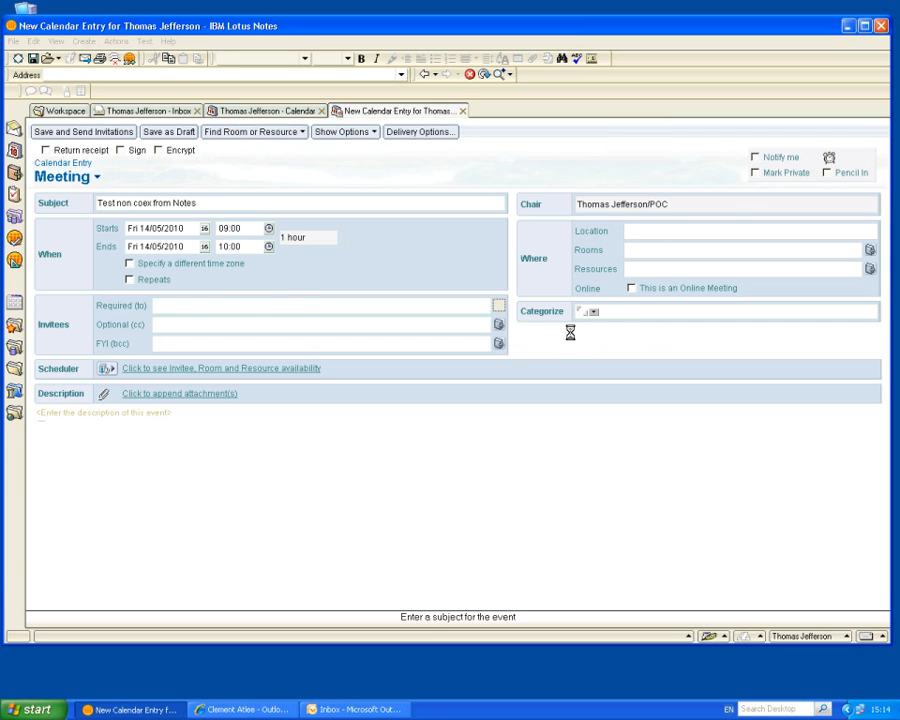
Step: Check the invitee's availability in the scheduler, and save and send the meeting invitation
click(165, 371)
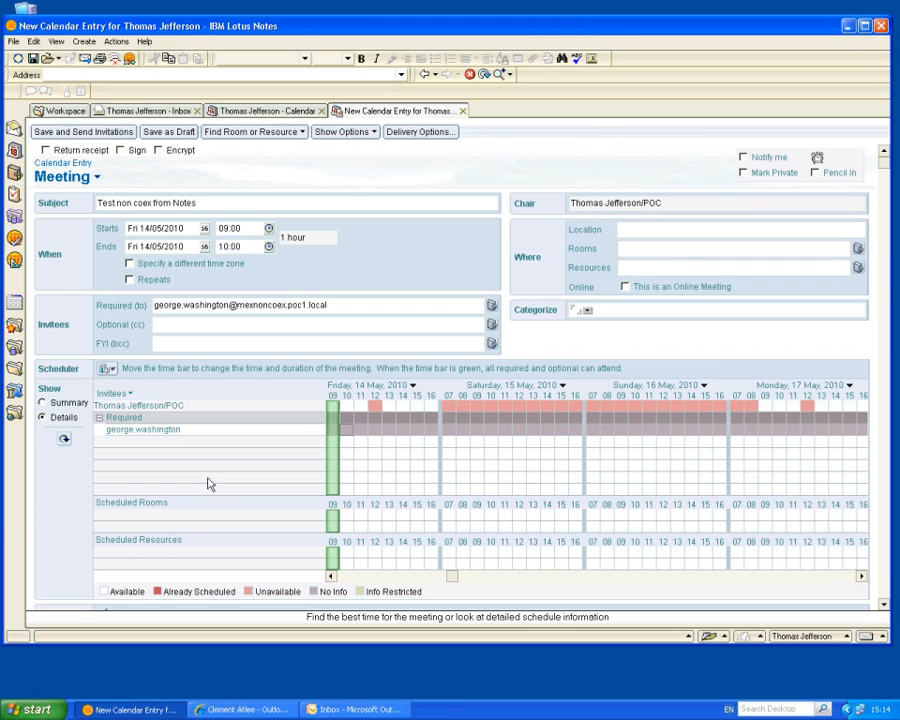
click(73, 133)
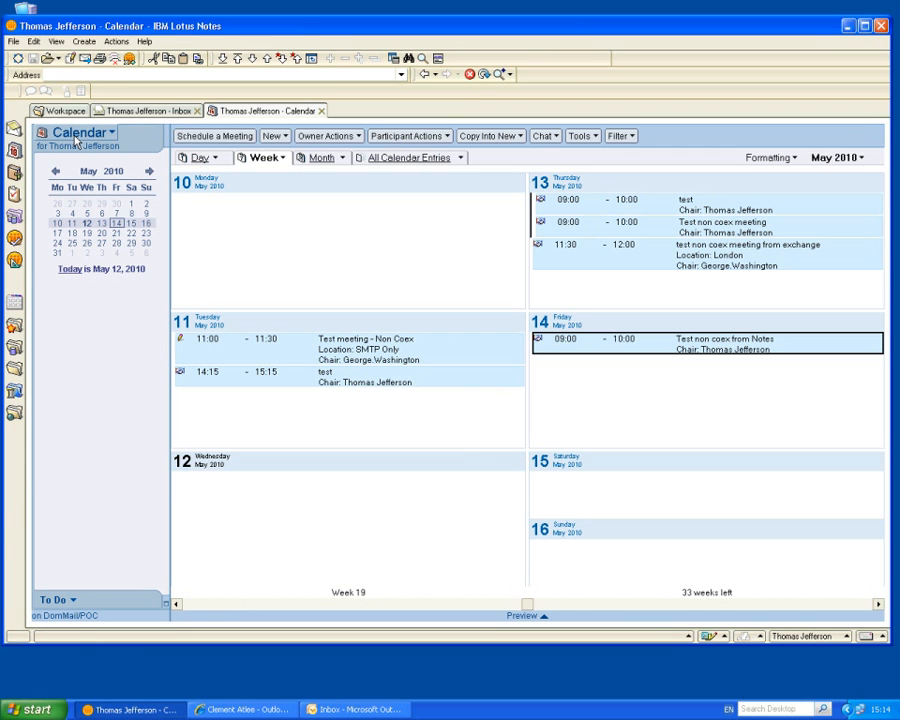
Step: Switch to Outlook, open the "Test non coex from Notes" invitation and accept it, sending the response now
click(330, 710)
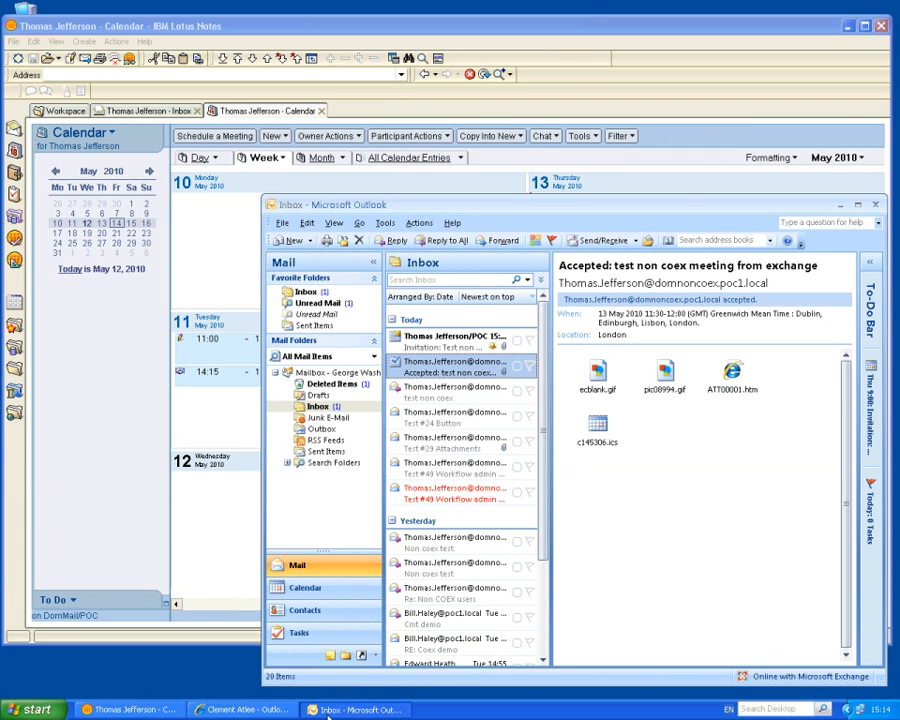
double_click(449, 343)
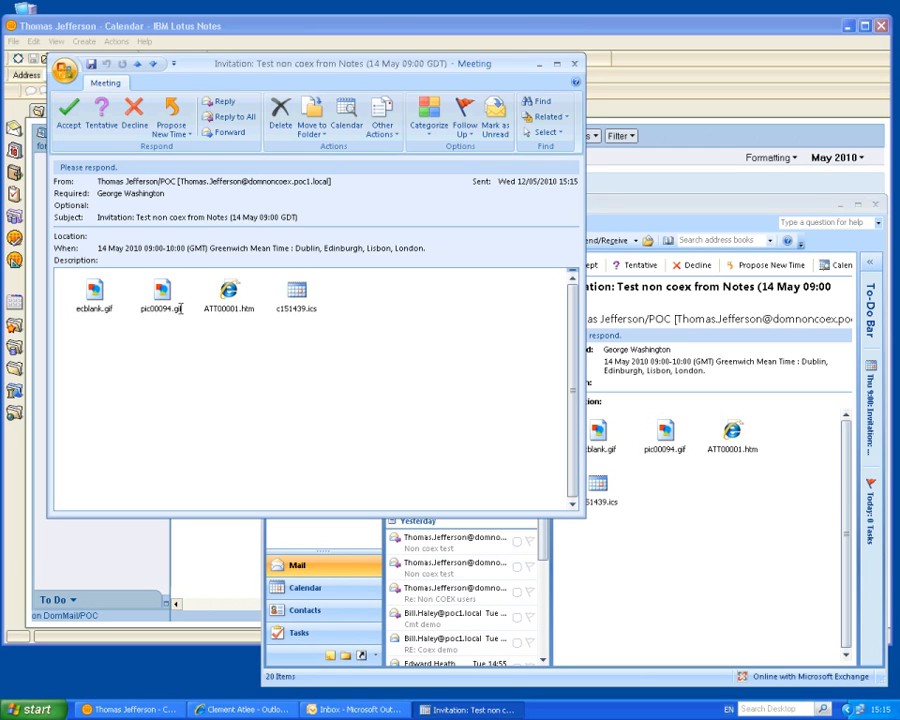
click(70, 117)
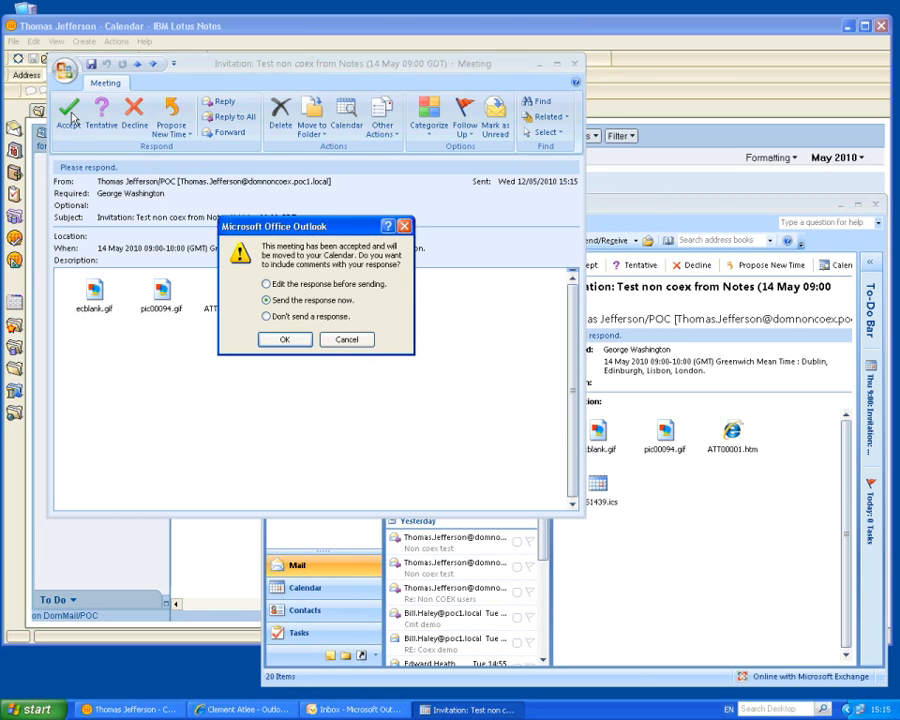
click(285, 340)
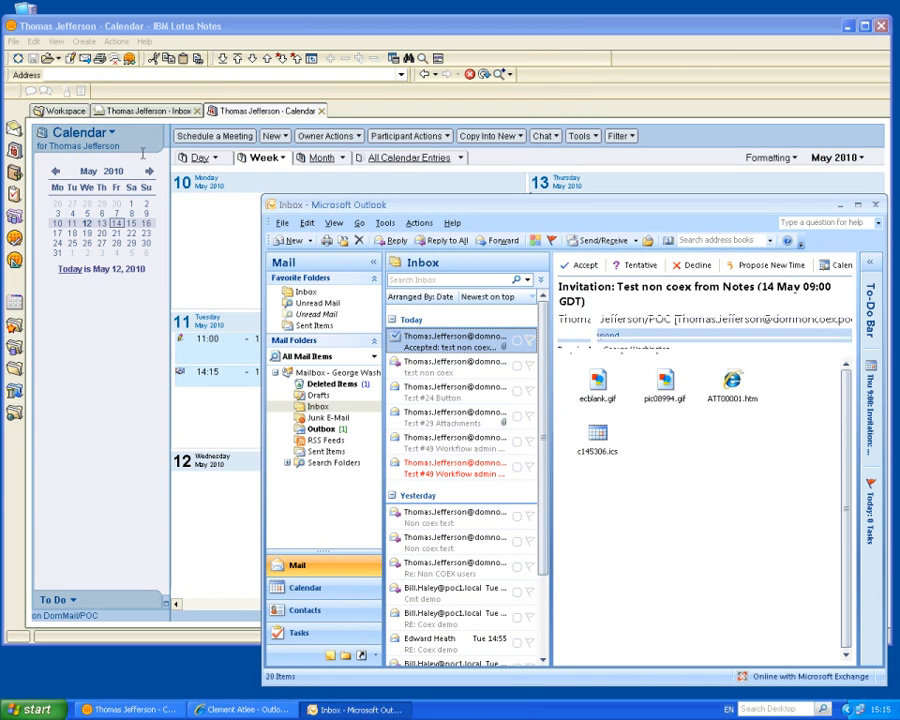
Step: Switch to the Lotus Notes inbox and open the "Accepted: Test non coex from Notes" notice
click(153, 112)
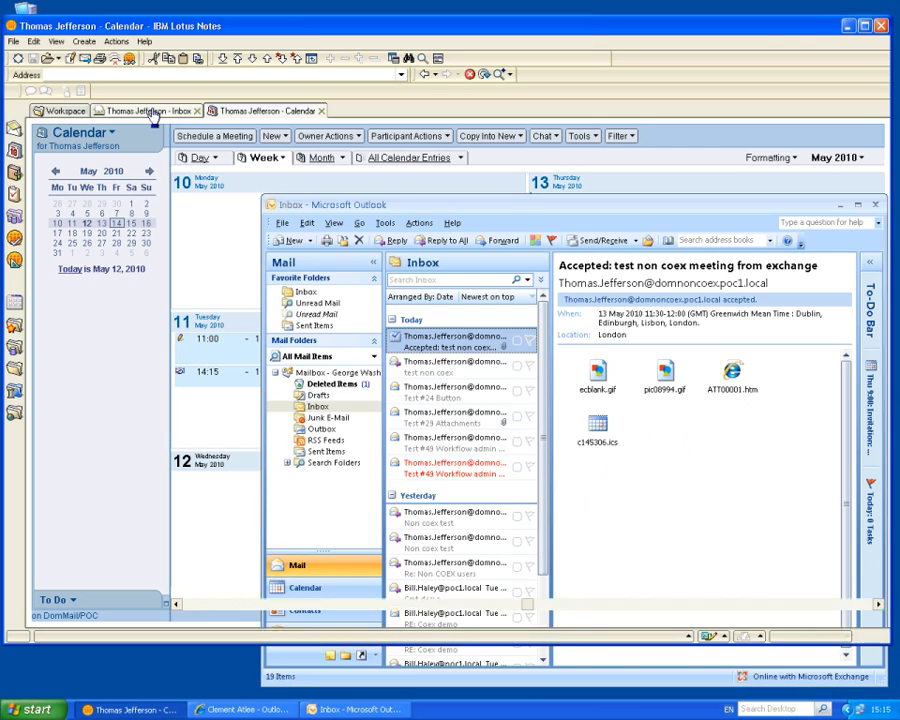
click(153, 112)
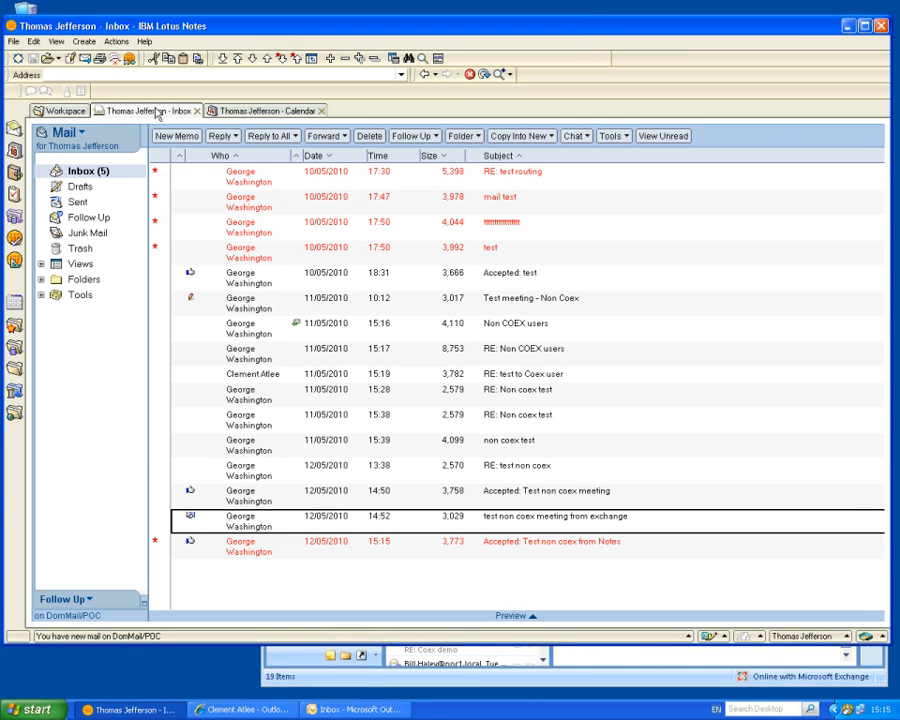
double_click(251, 548)
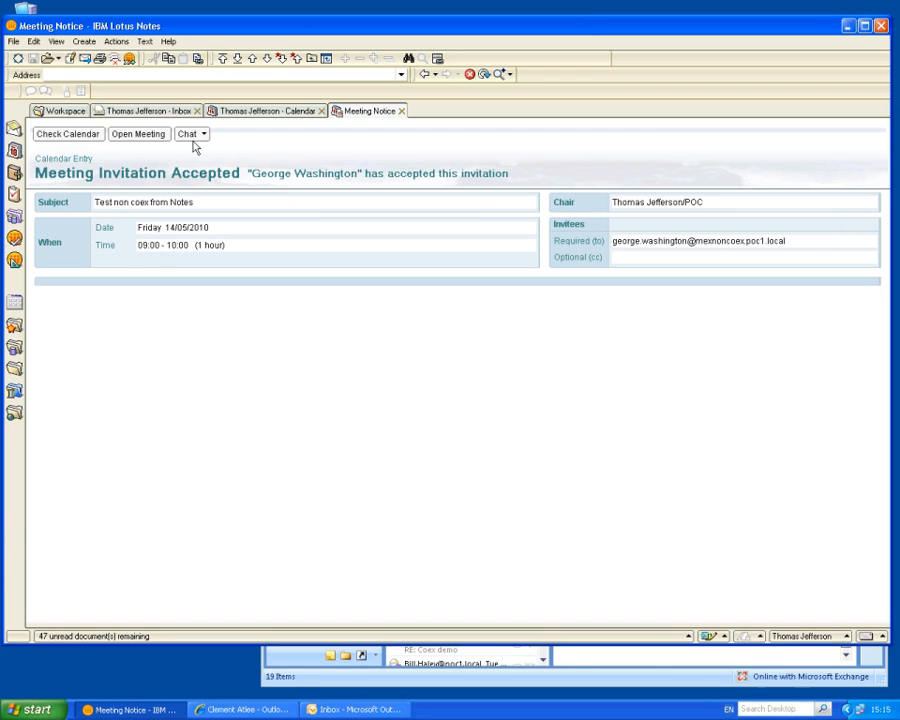
Step: Open the meeting from the acceptance notice, review its invitee status, and close it again
click(143, 134)
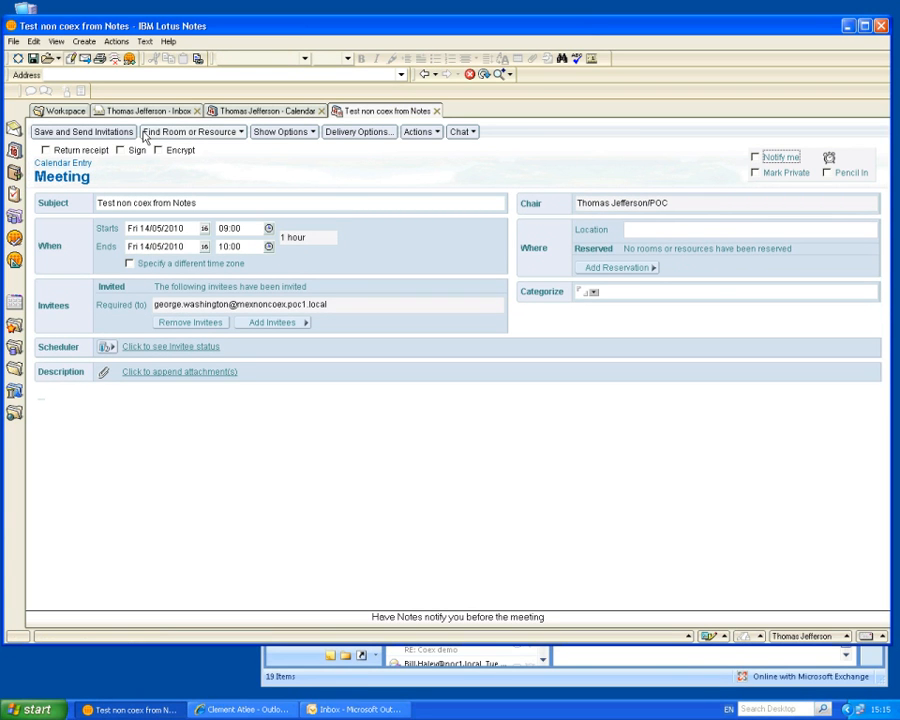
click(420, 133)
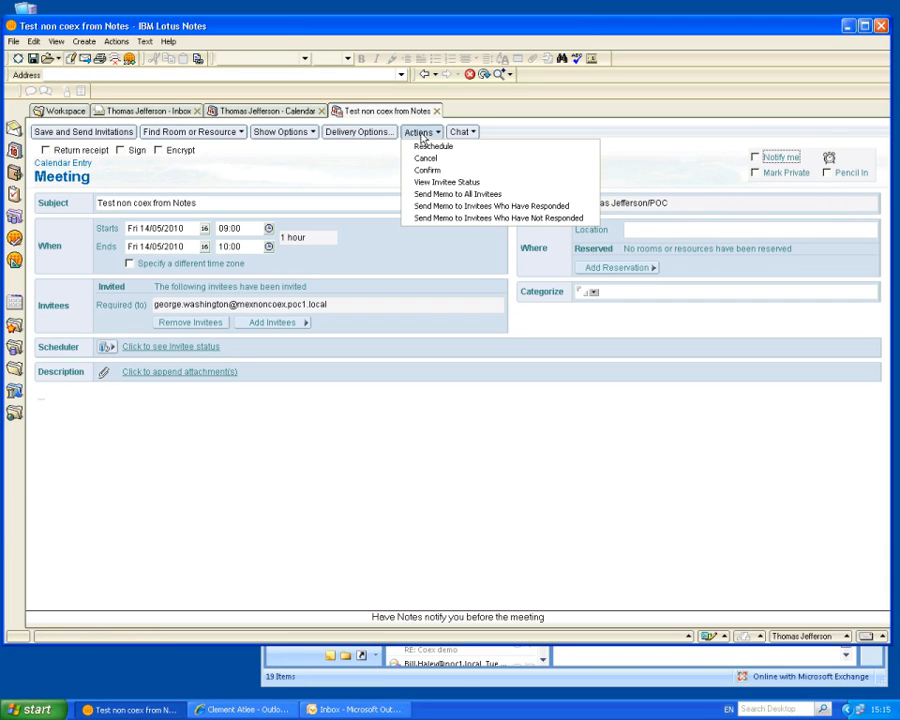
click(446, 184)
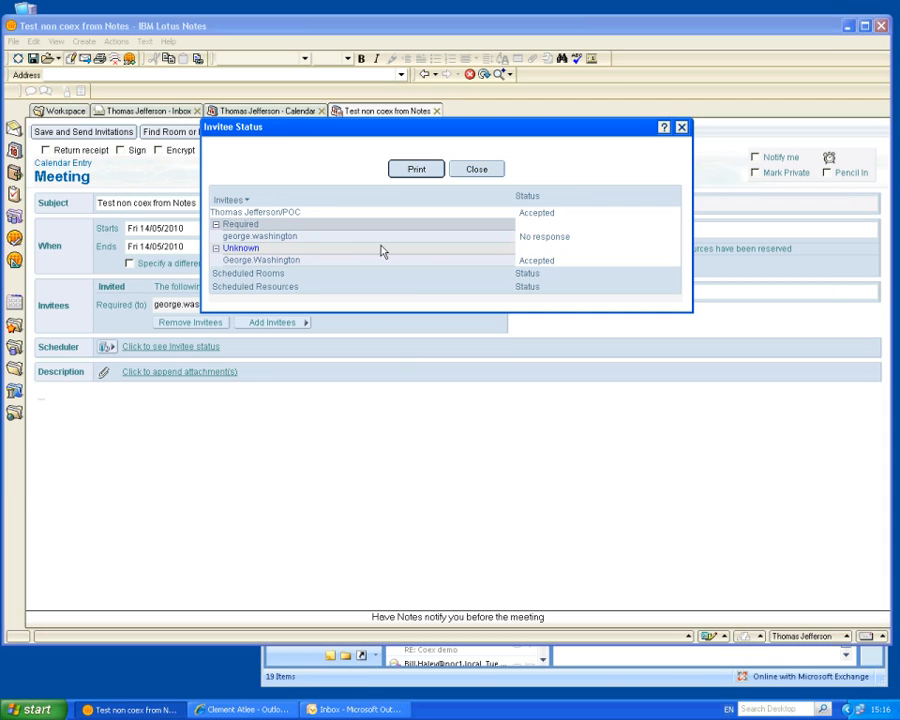
click(478, 170)
key(Escape)
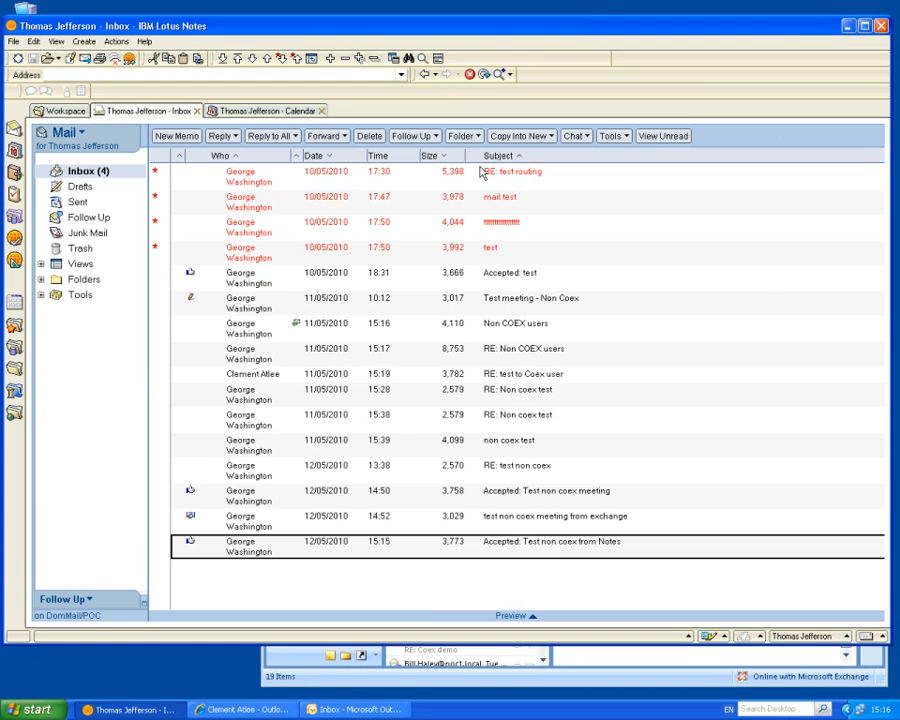
Step: Switch to the Outlook calendar and start a new meeting request for Friday 14 May at 11:00
click(395, 677)
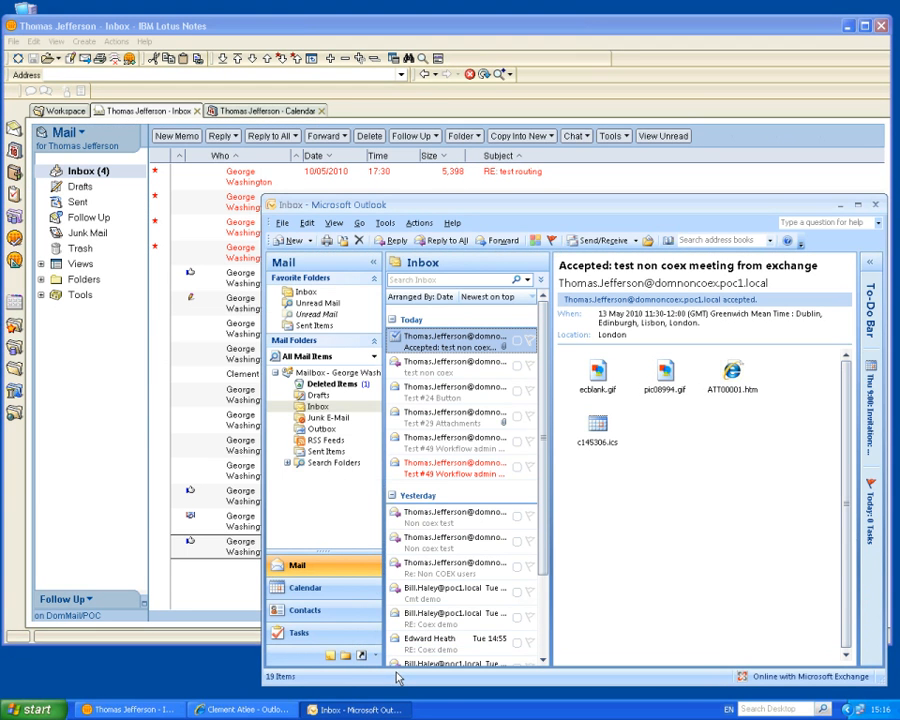
click(309, 590)
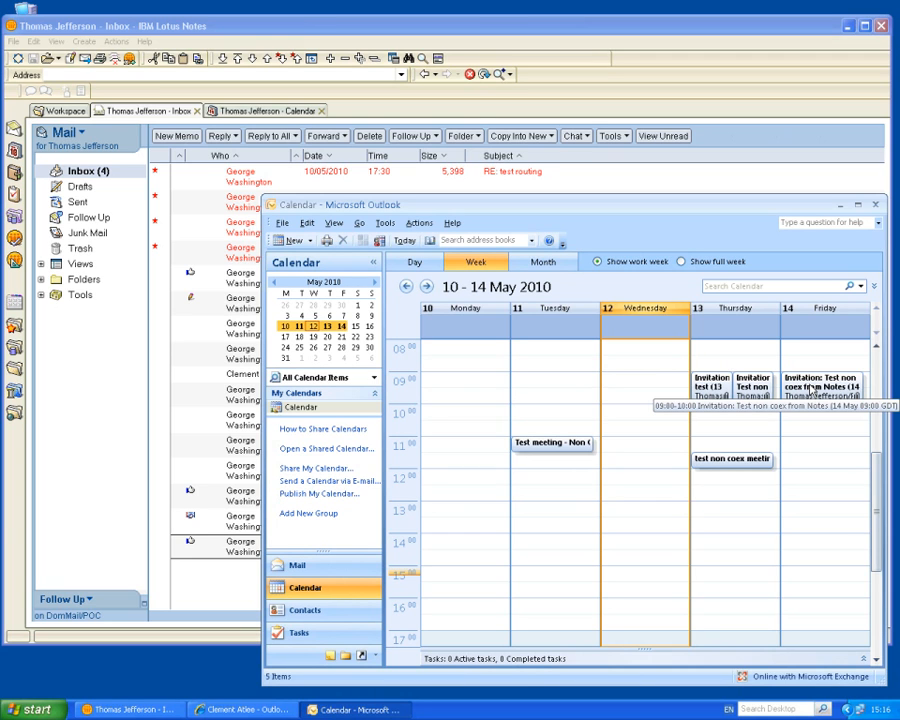
click(811, 446)
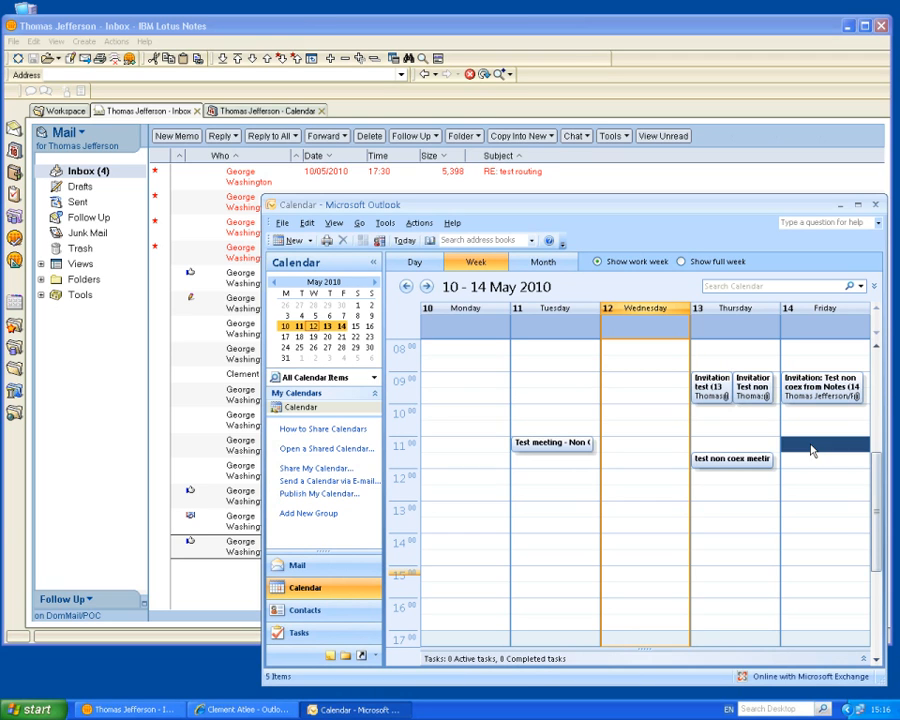
right_click(812, 447)
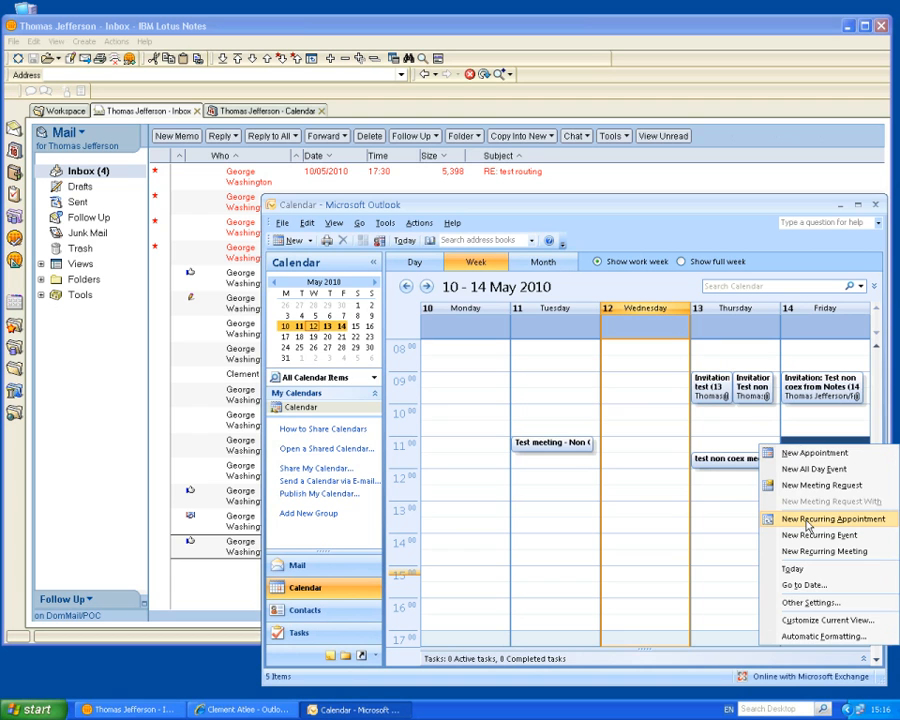
click(803, 485)
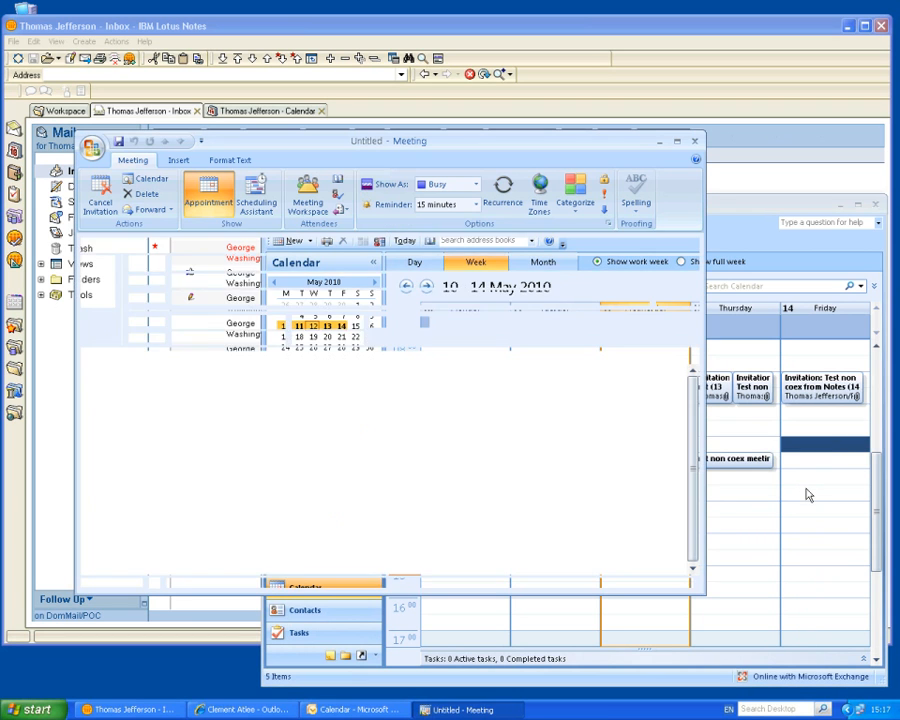
Step: Add the Notes user from the Global Address List as required attendee and set the subject to "test non coex from outlook"
click(146, 263)
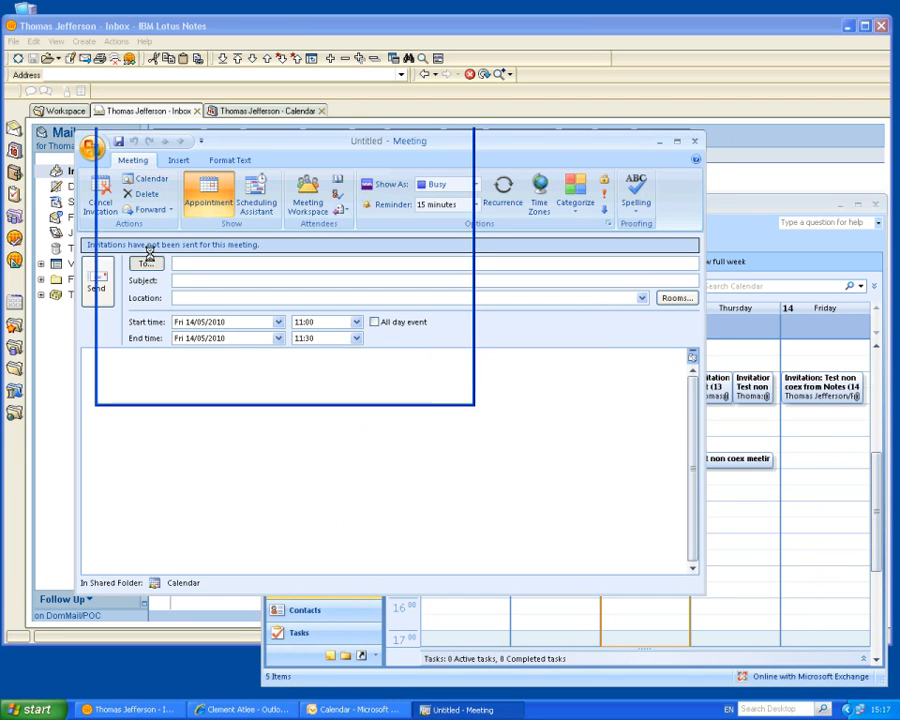
text(t)
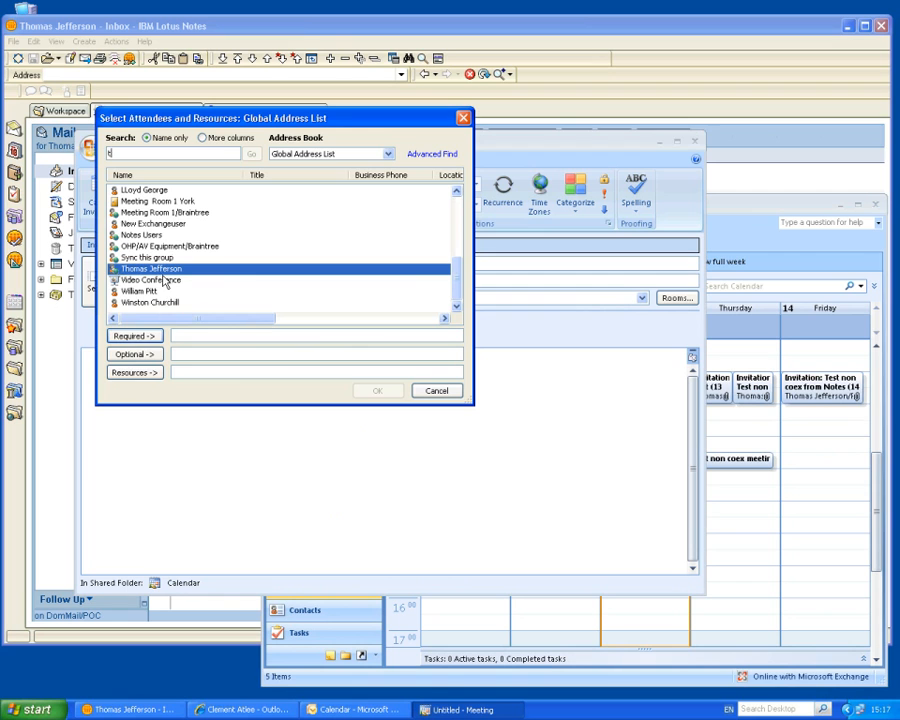
click(145, 336)
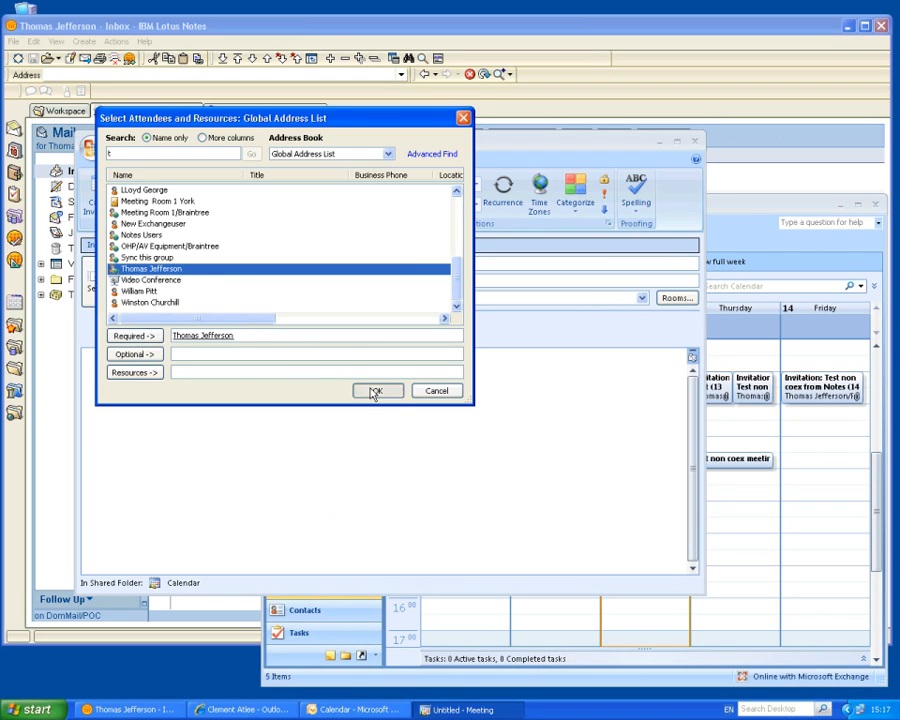
click(374, 391)
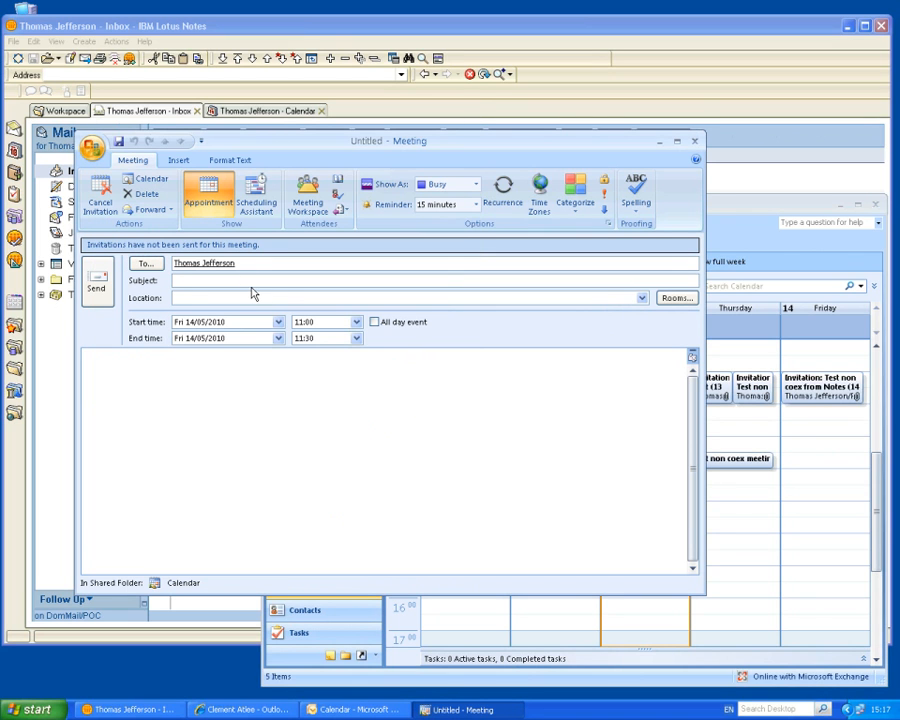
text(test non coex from outl)
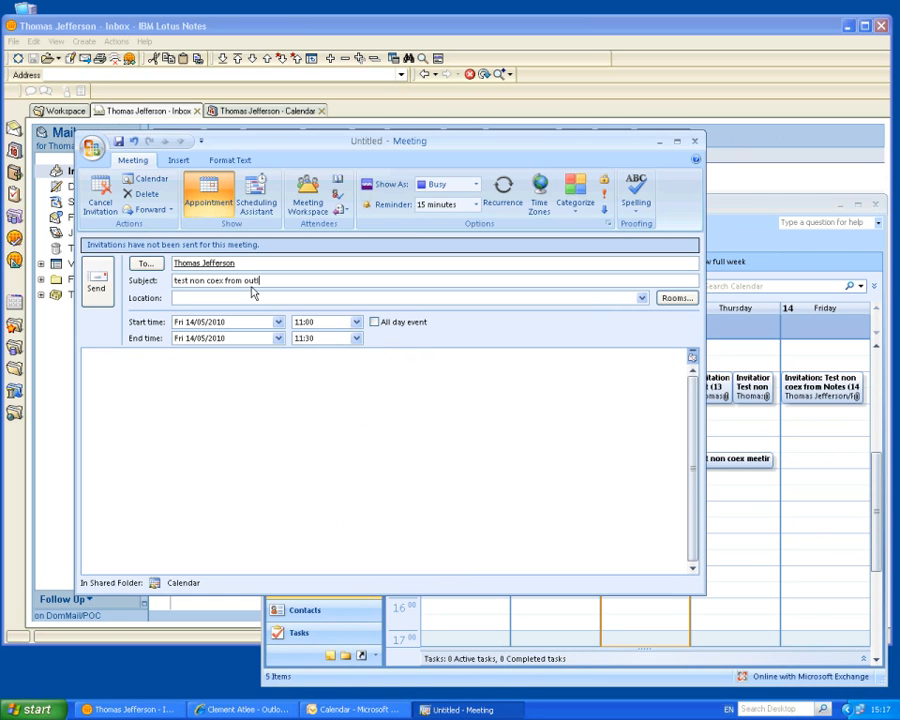
text(ook)
Step: Check the attendees' free/busy information in the Scheduling Assistant and send the meeting request without a location
click(250, 195)
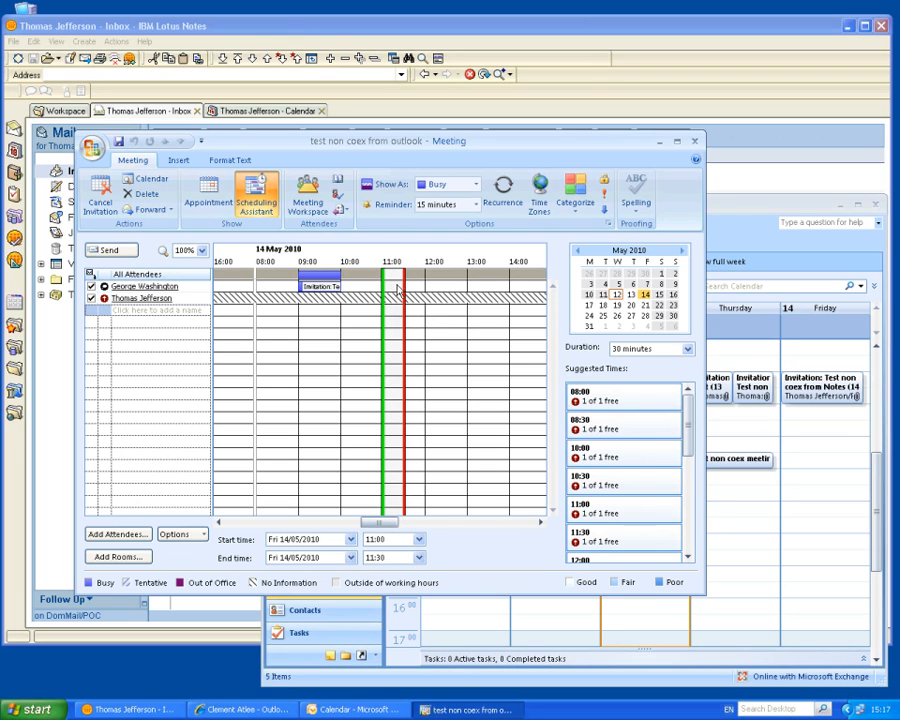
mouse_move(447, 310)
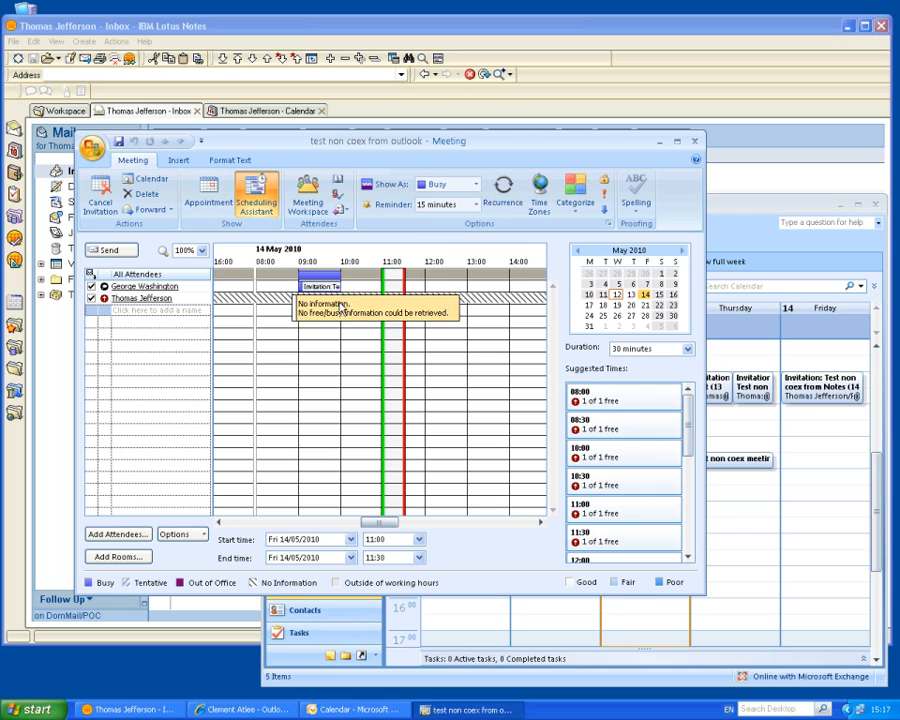
click(112, 250)
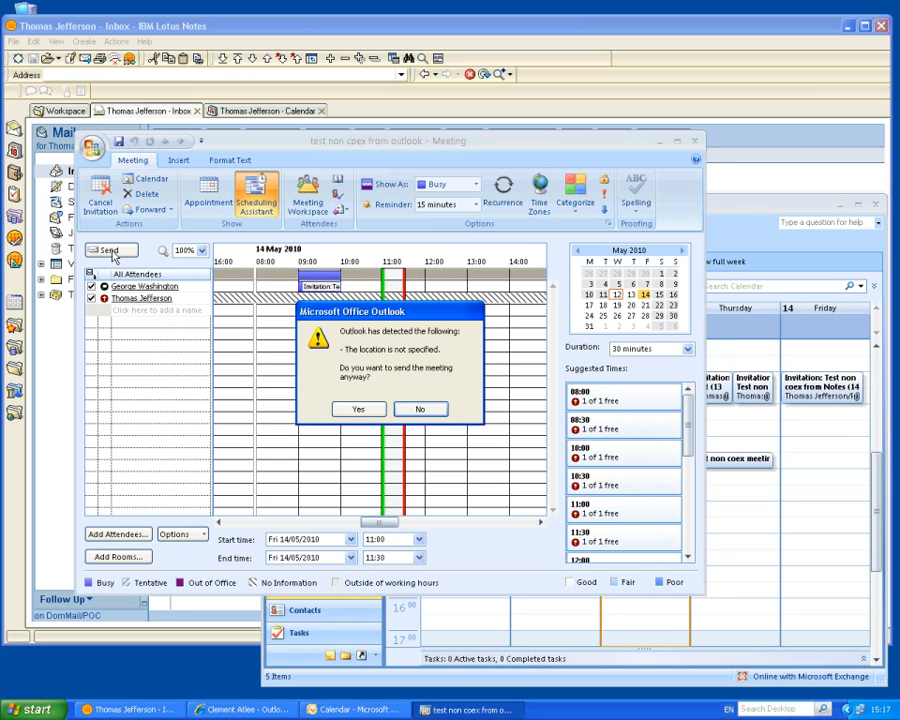
click(370, 410)
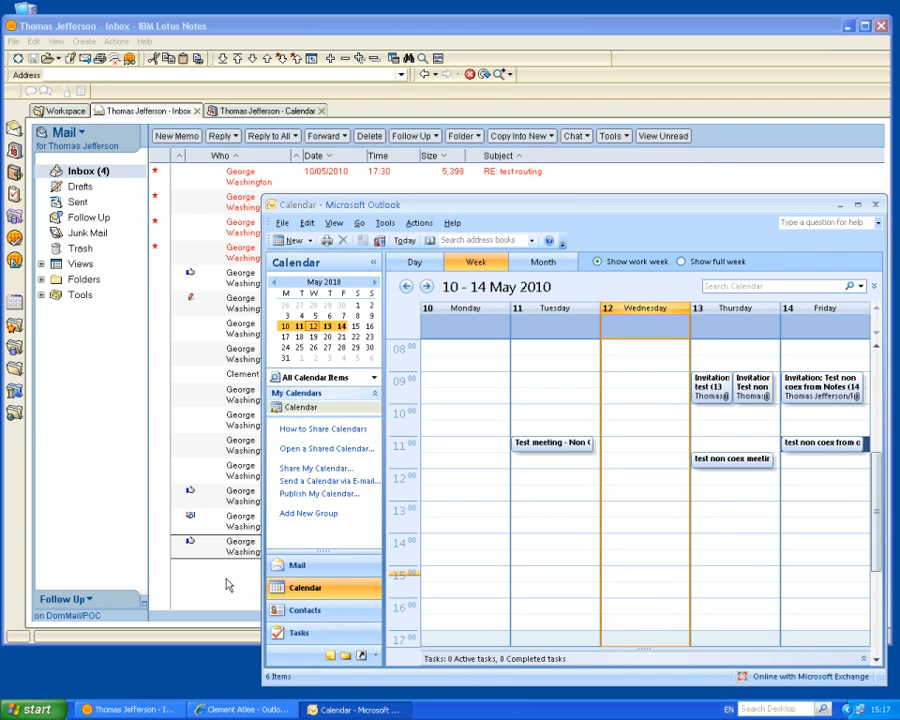
Step: Switch to the Lotus Notes inbox, open the "test non coex from outlook" invitation and accept it
click(110, 115)
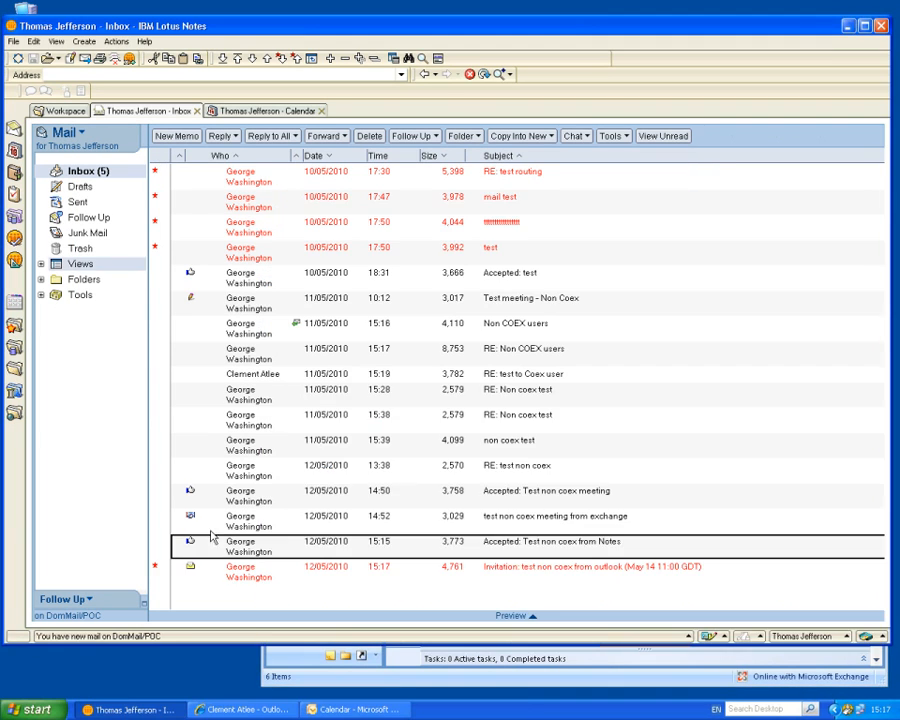
double_click(248, 580)
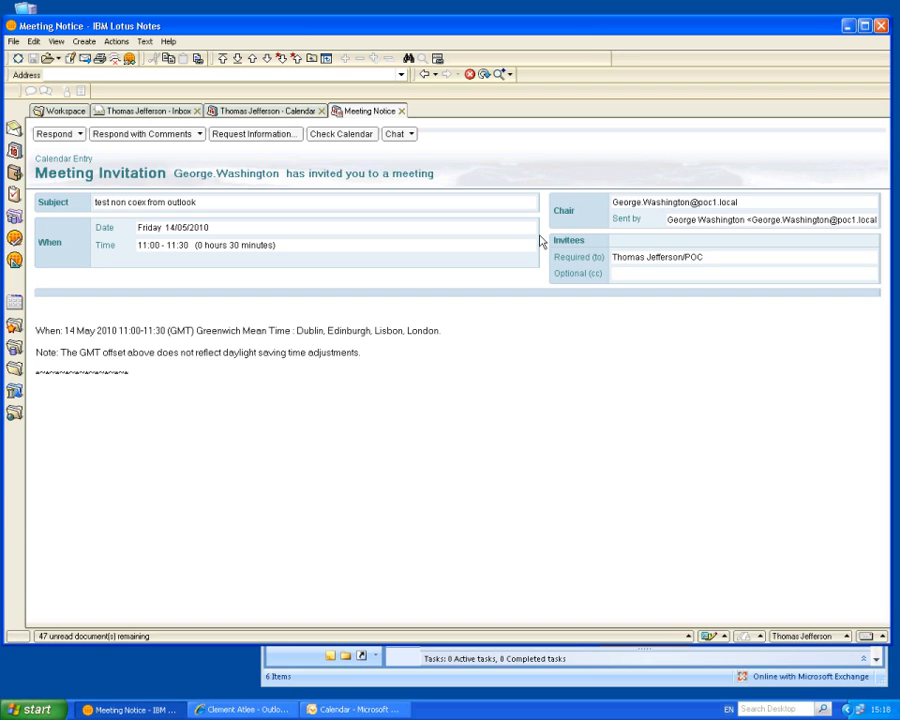
click(46, 135)
click(58, 148)
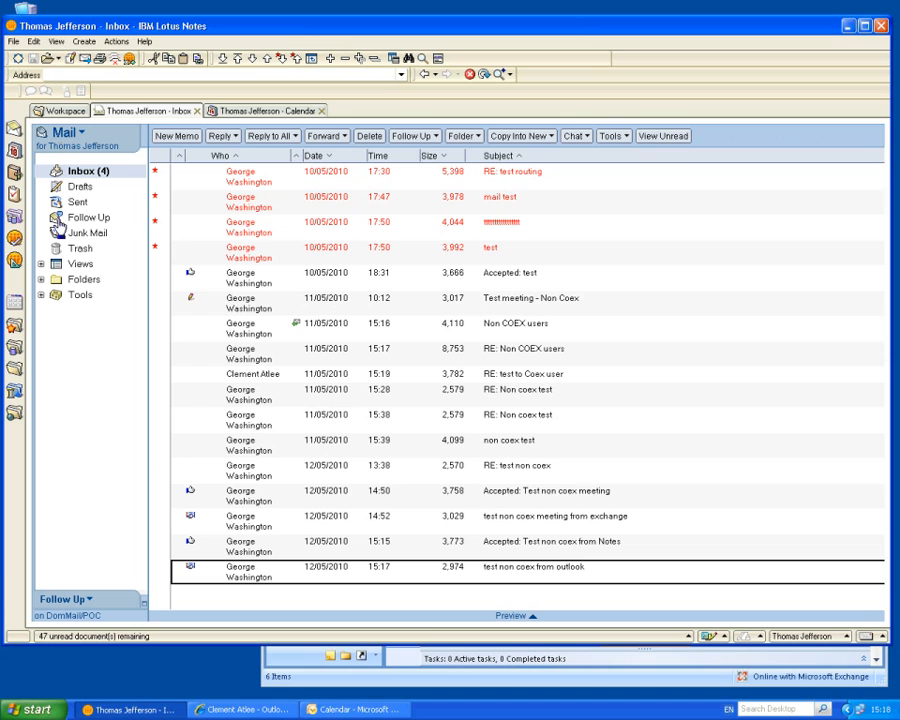
Step: Switch to the Outlook inbox and review the "Accepted: test non coex from outlook" meeting response
click(287, 676)
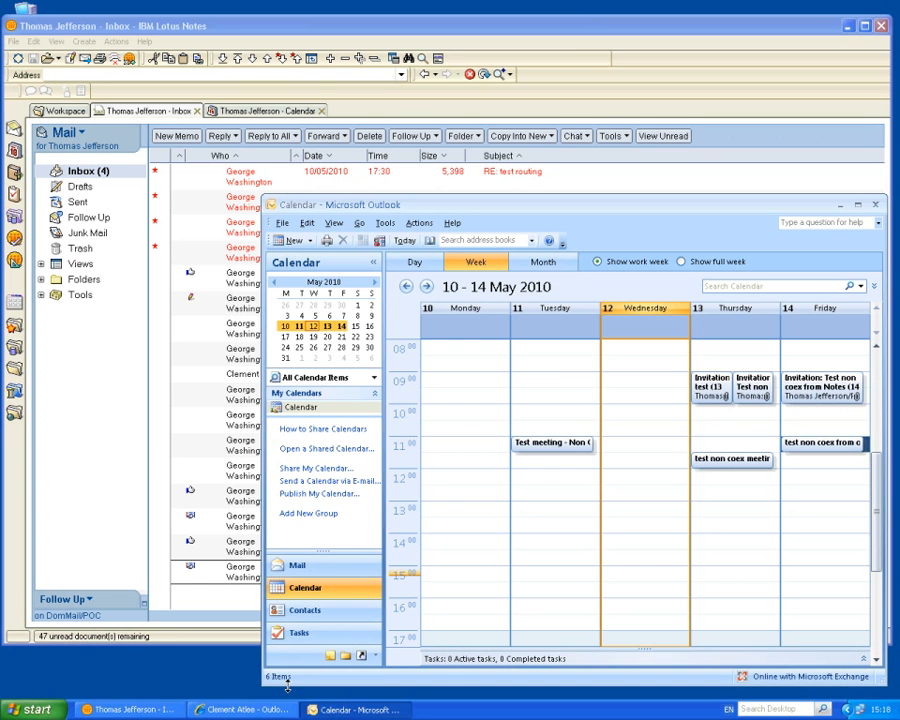
click(298, 566)
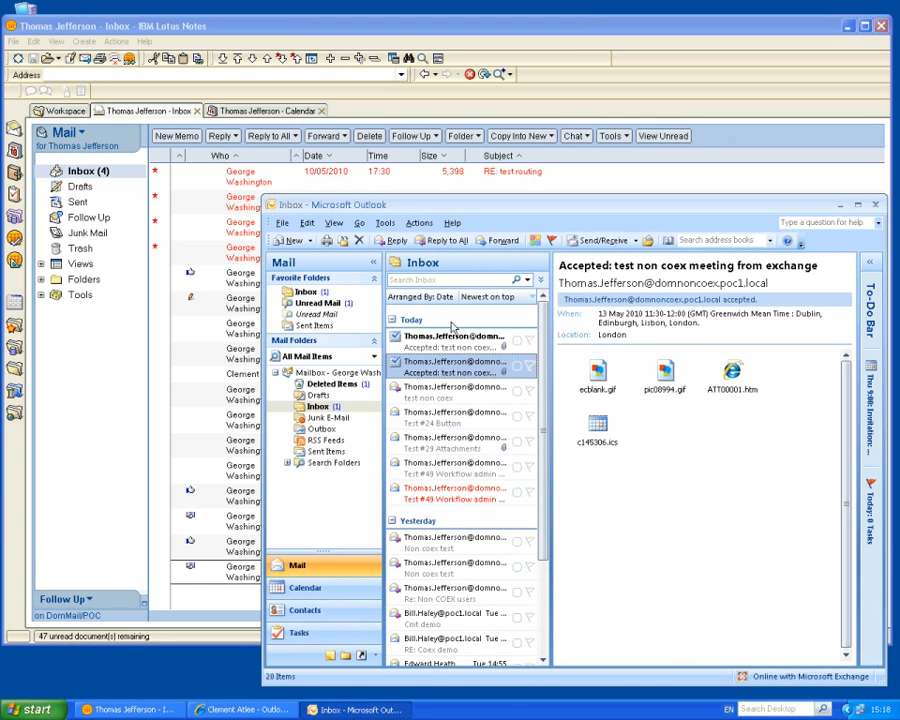
double_click(449, 340)
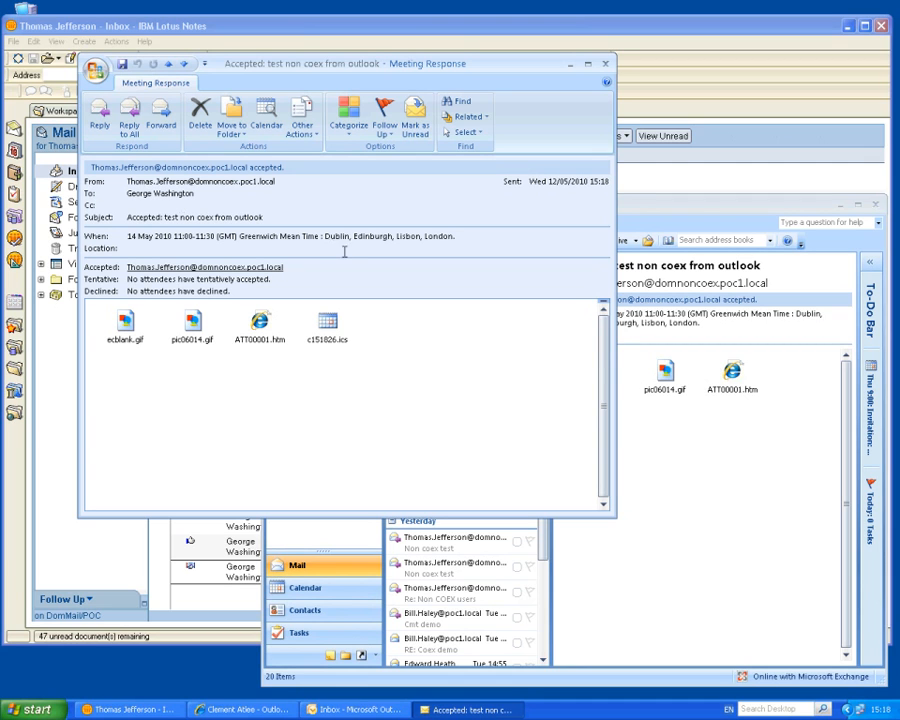
click(605, 68)
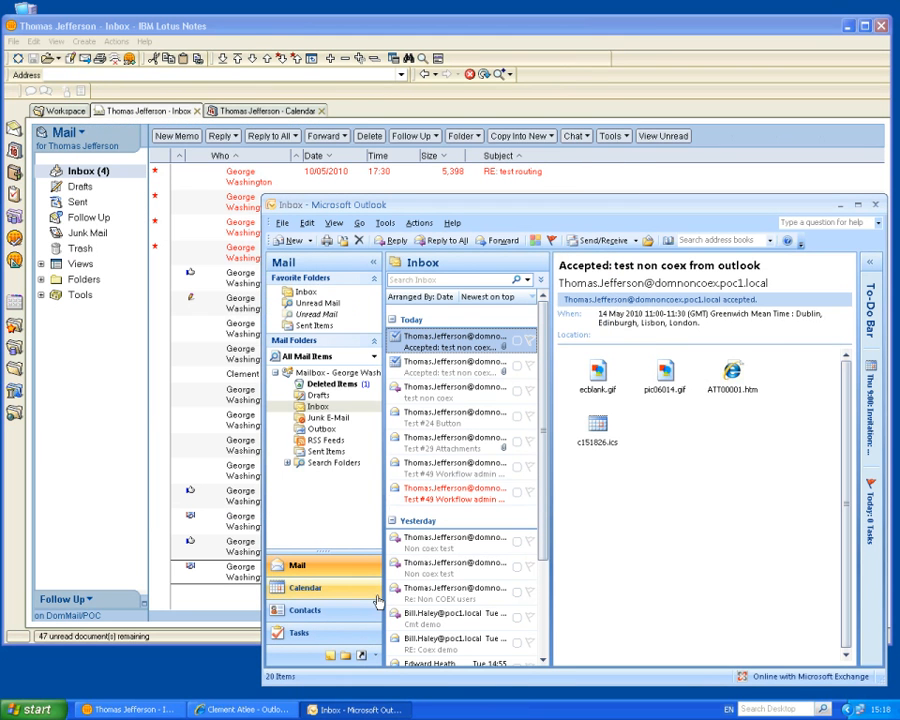
Step: Open the "test non coex from outlook" meeting in the Outlook calendar and check the attendees' responses in Tracking
click(307, 592)
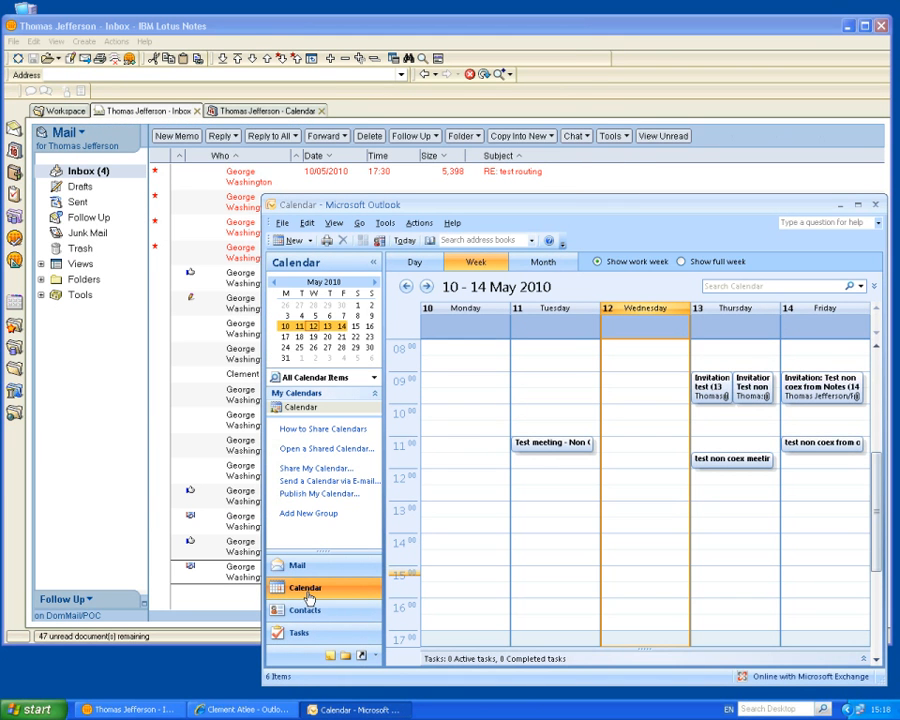
double_click(810, 452)
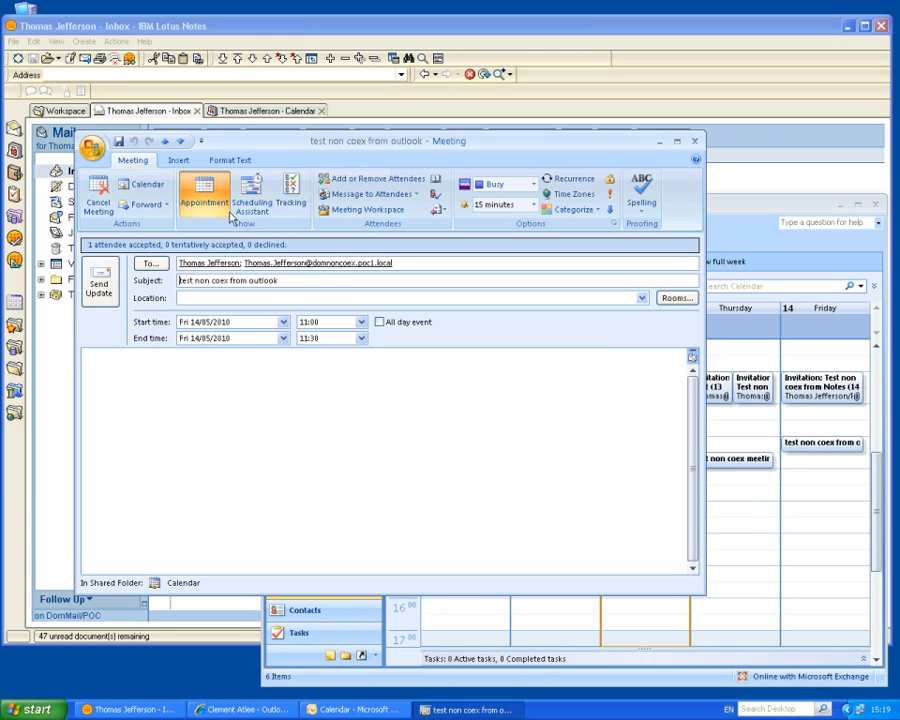
click(292, 192)
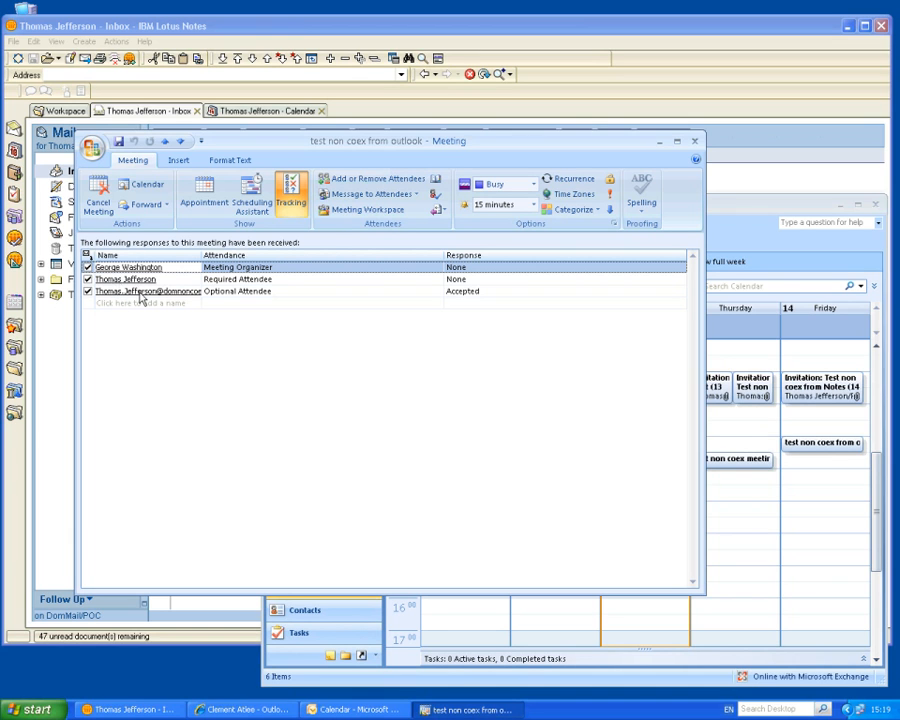
click(694, 146)
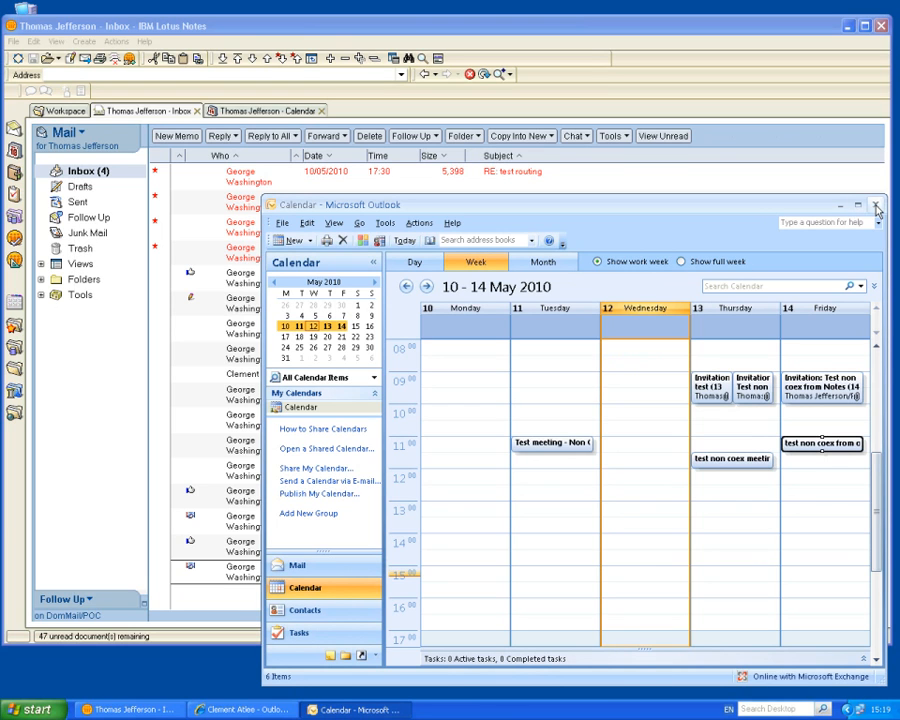
Step: Return to Lotus Notes, switch to the first network user in the location list and enter that user's password
click(840, 206)
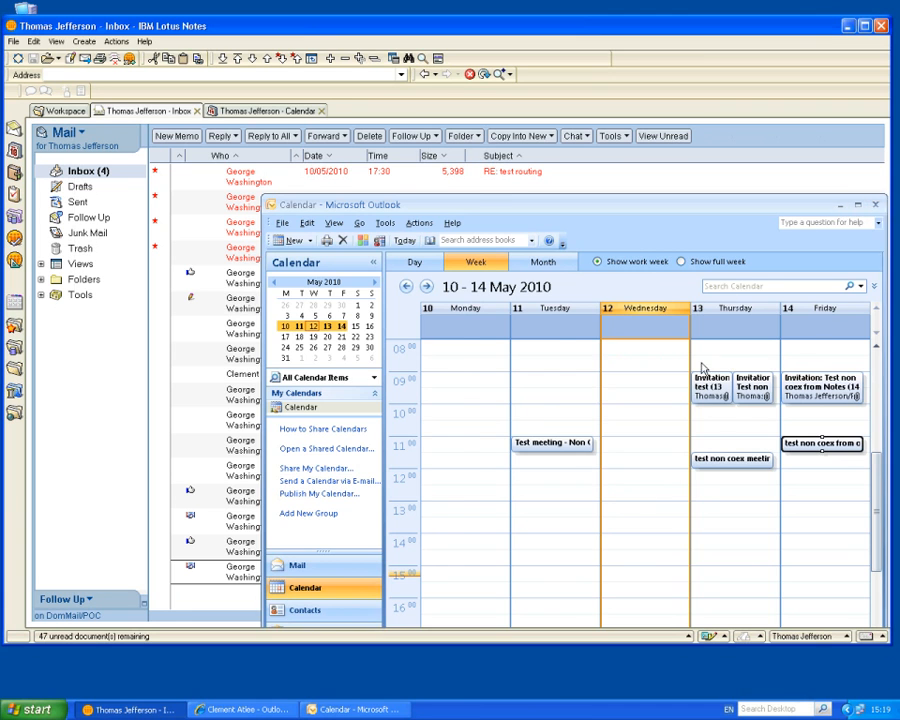
click(617, 402)
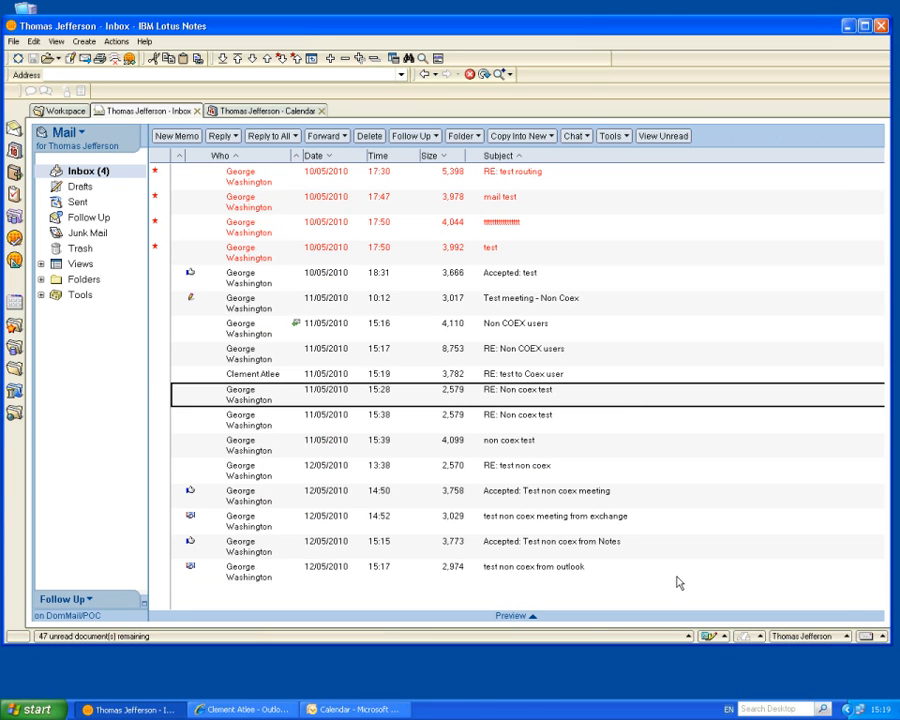
click(788, 637)
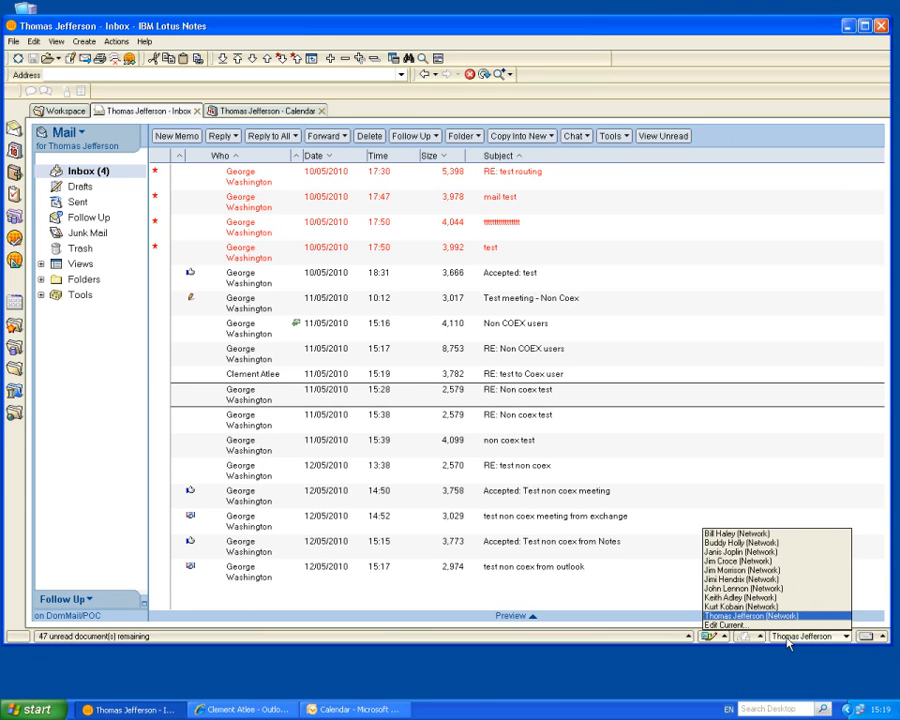
click(744, 534)
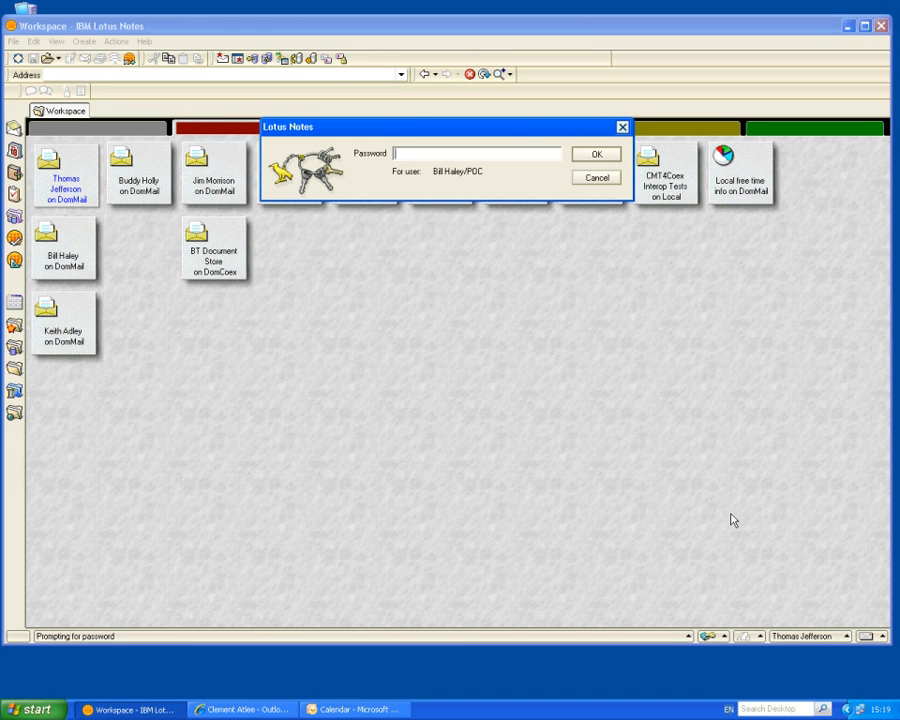
text(XXXXXXXXXXXXXXXXXXXXXXXXXX)
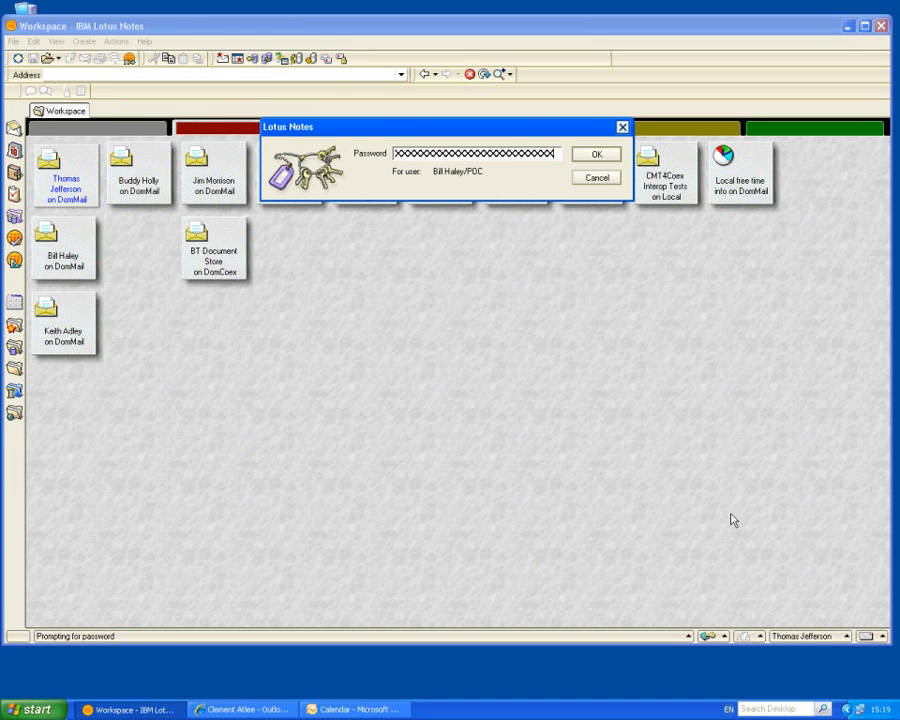
key(Return)
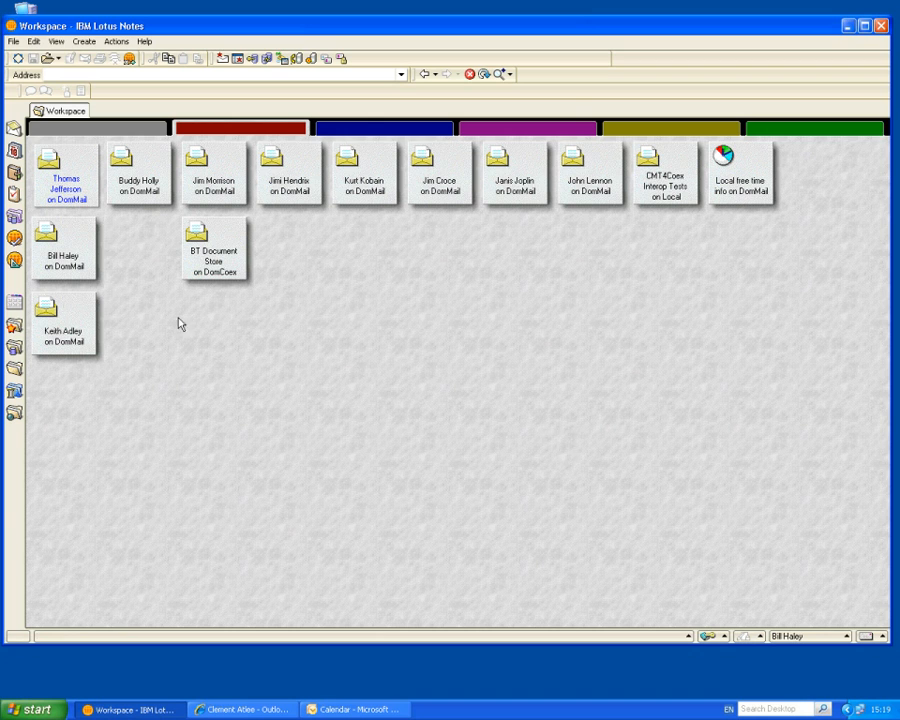
Step: Open the new Notes user's mailbox and calendar and schedule a meeting on Thursday 13 May with the subject "test coex from Notes"
double_click(68, 252)
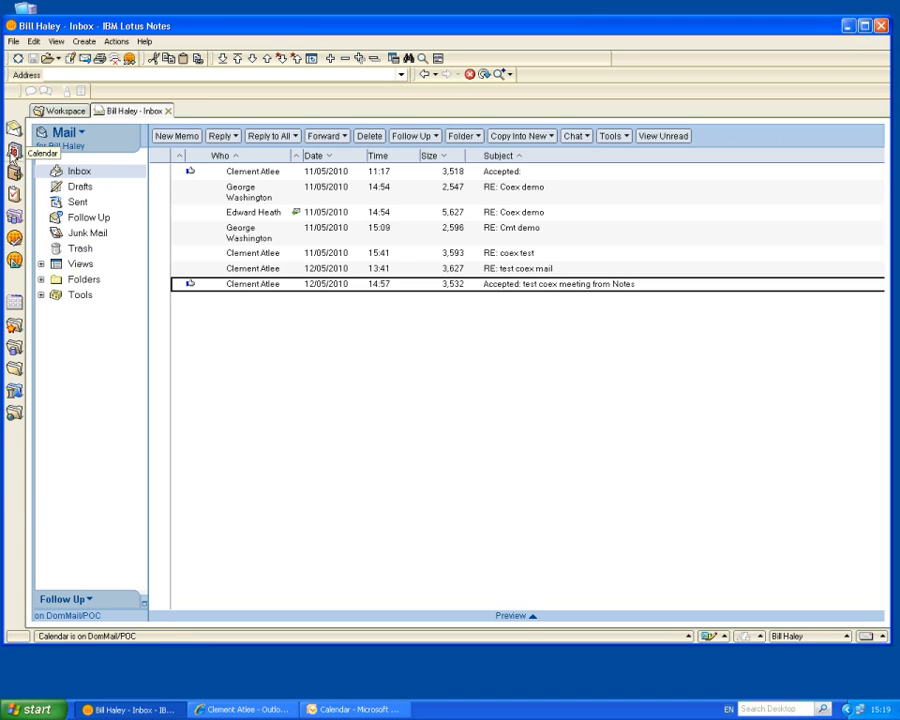
click(12, 151)
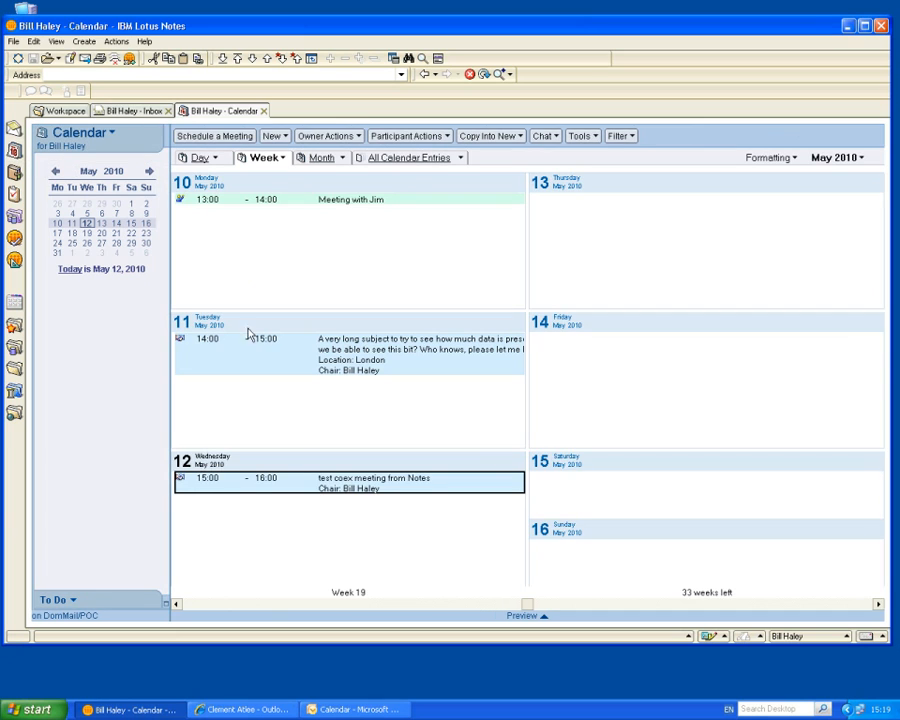
click(562, 218)
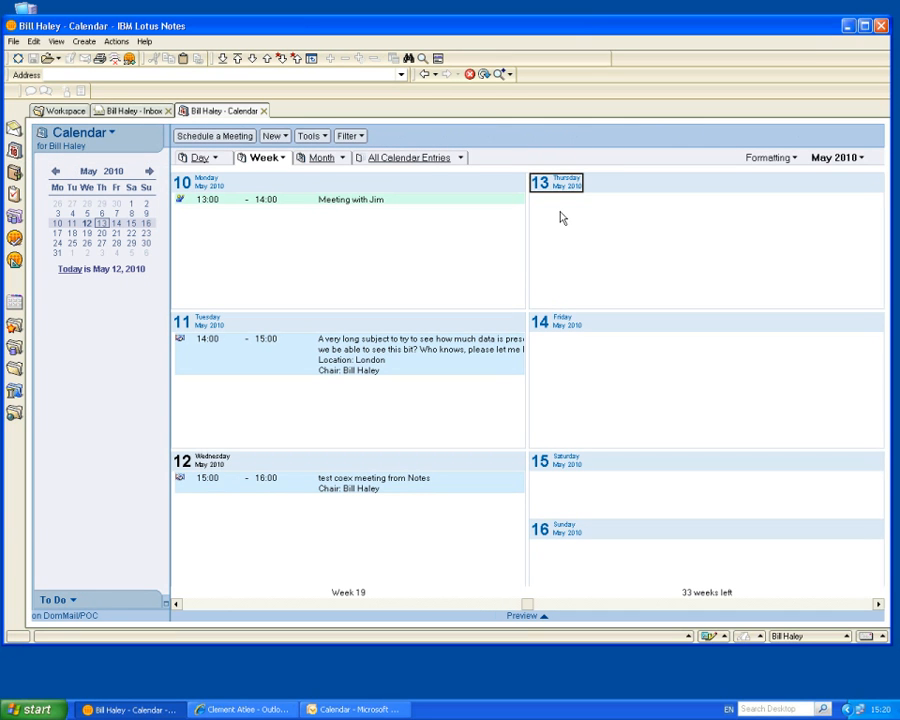
click(228, 136)
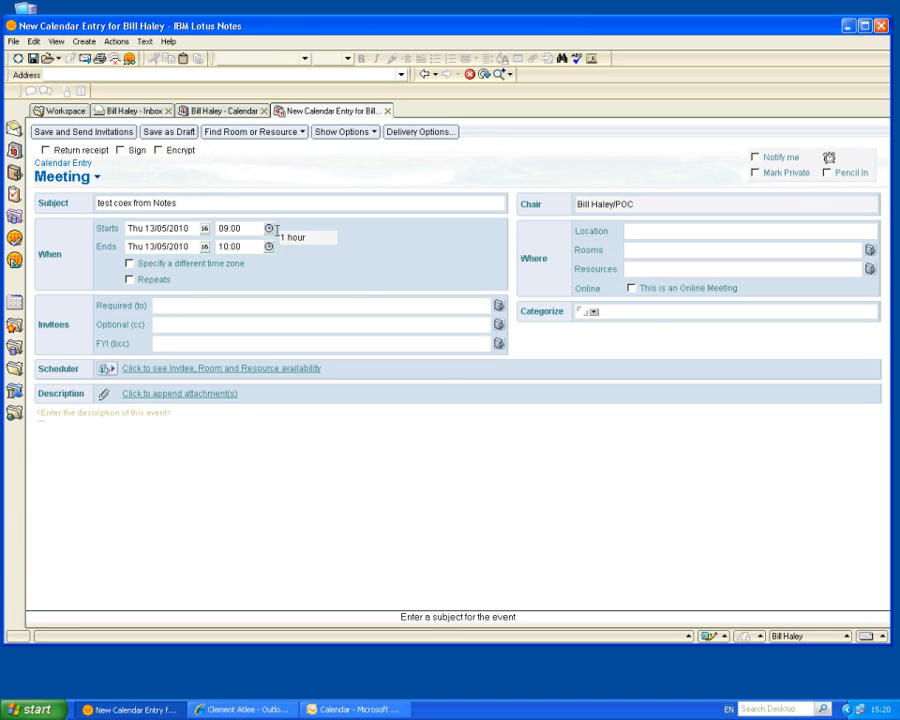
Step: Add the first Exchange user from the Exchange Names address book as the meeting's required invitee
click(498, 305)
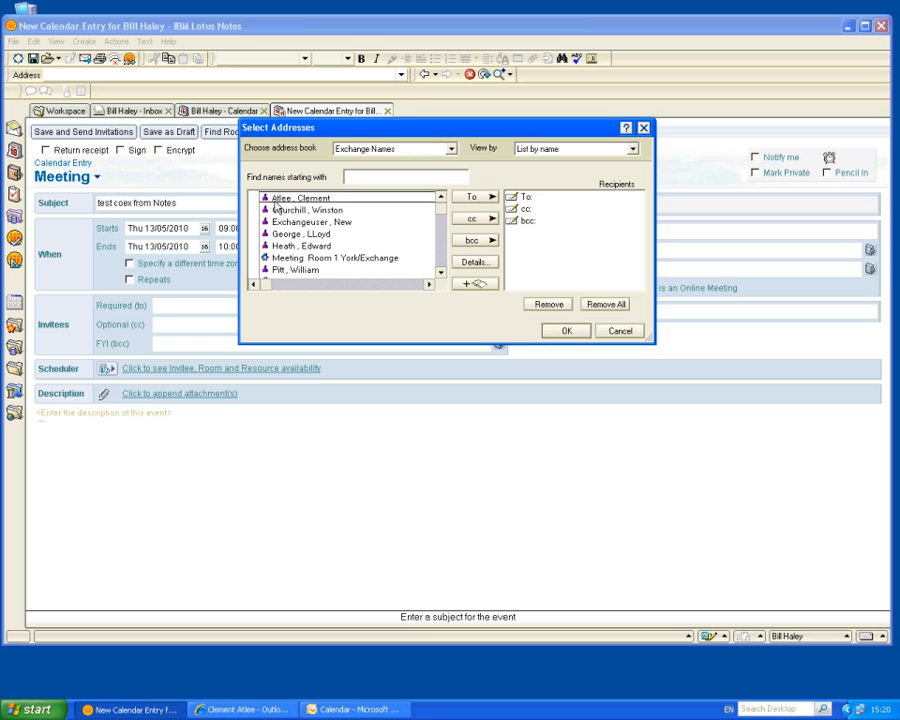
double_click(283, 199)
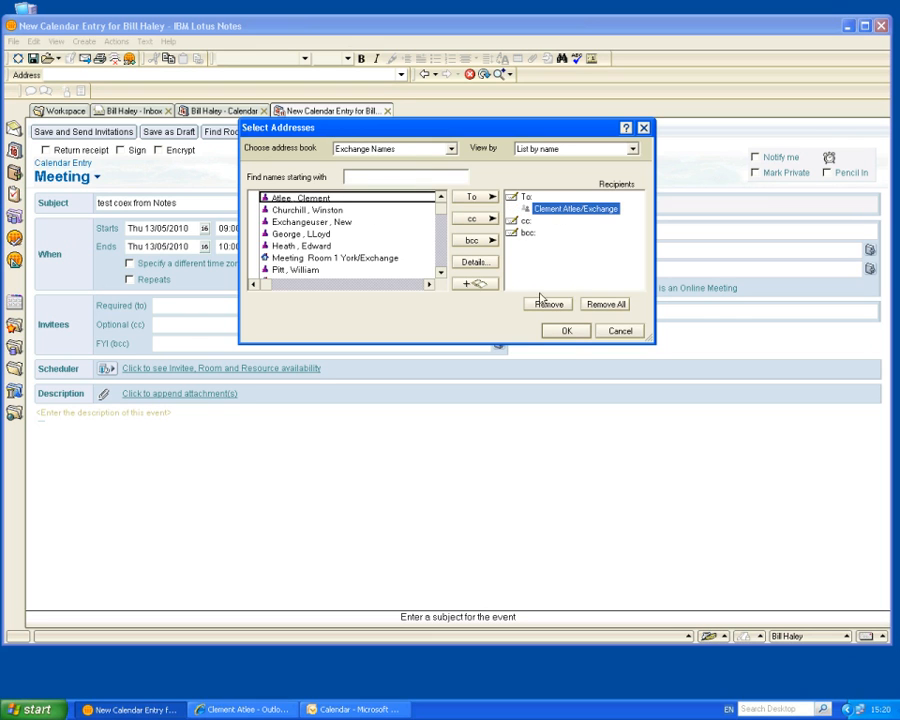
click(566, 331)
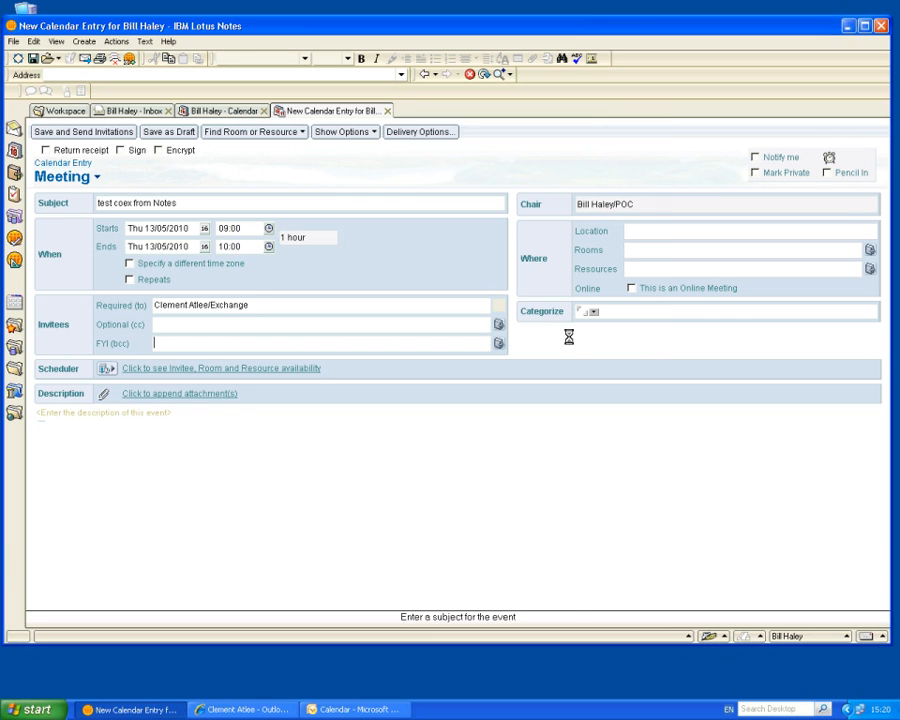
Step: Check the invitee's availability in the scheduler, and save the meeting and send the invitations
click(288, 371)
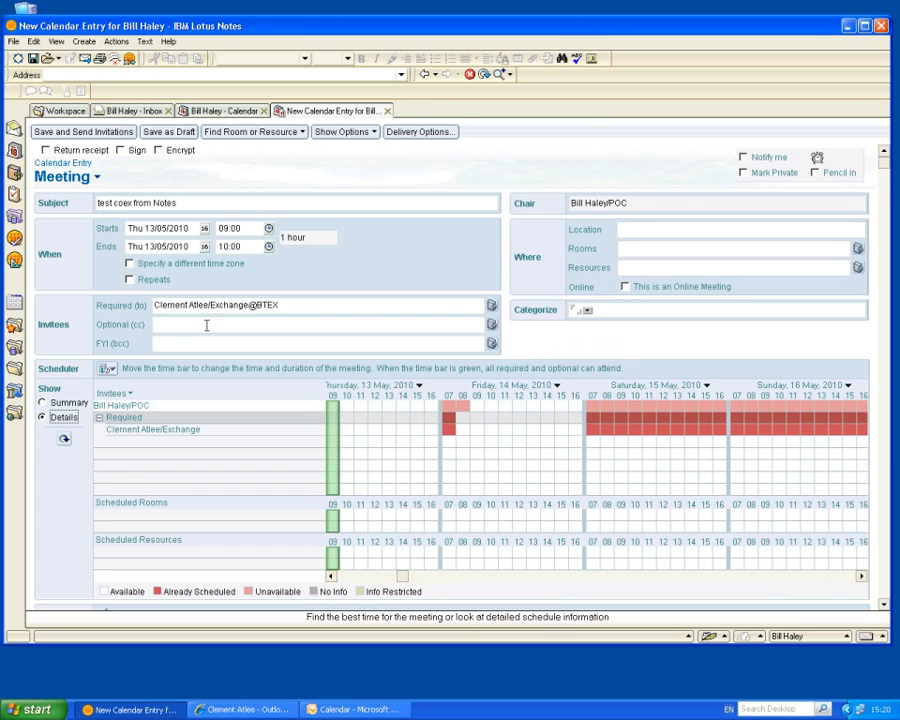
click(90, 132)
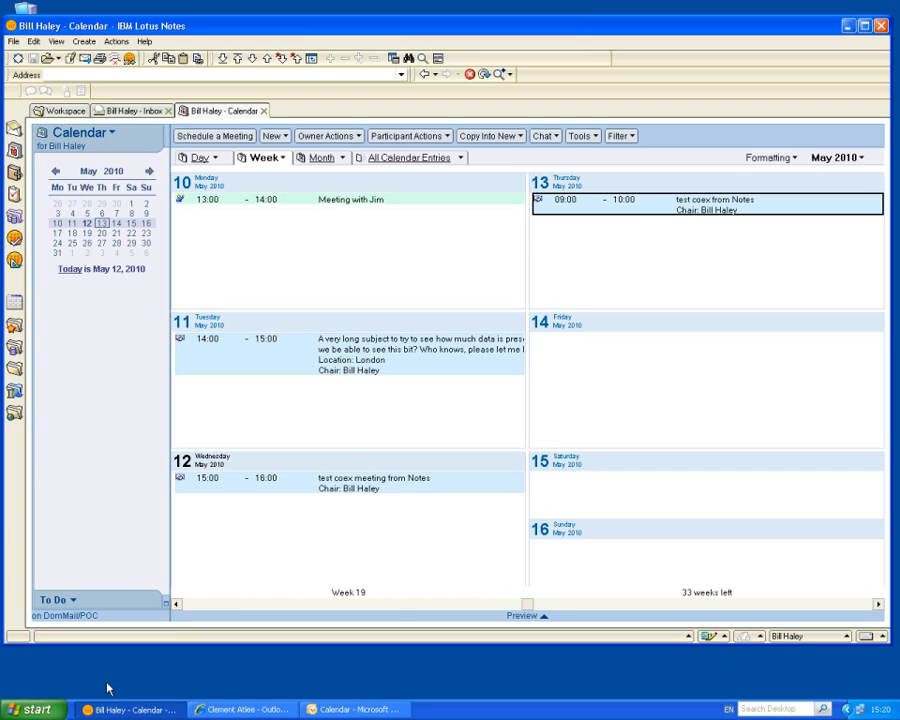
Step: Switch to Outlook Web App, dismiss the overdue meeting reminder and refresh the inbox
click(220, 712)
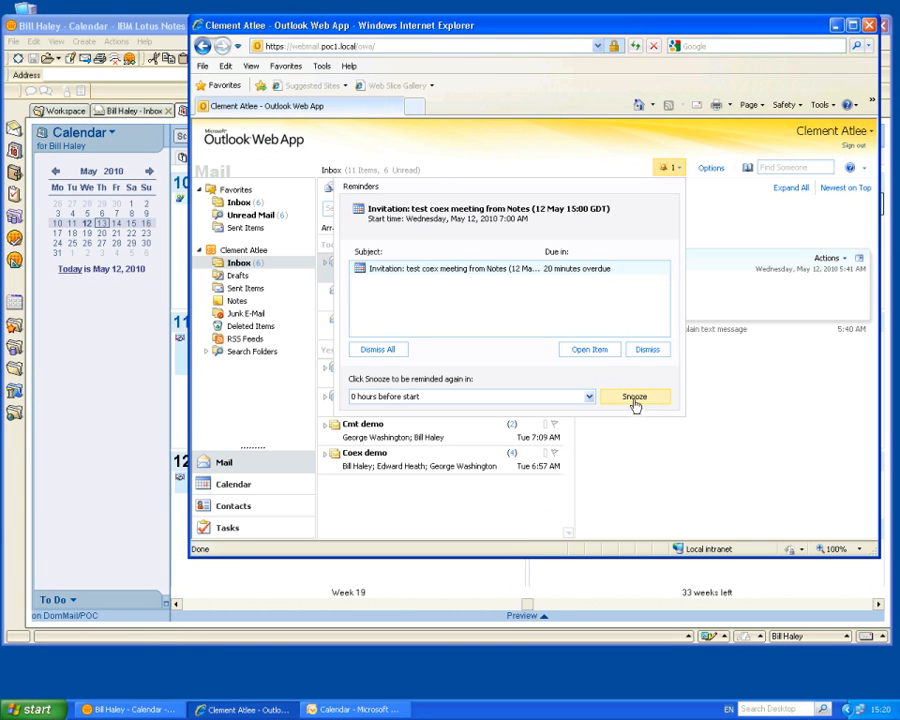
click(648, 351)
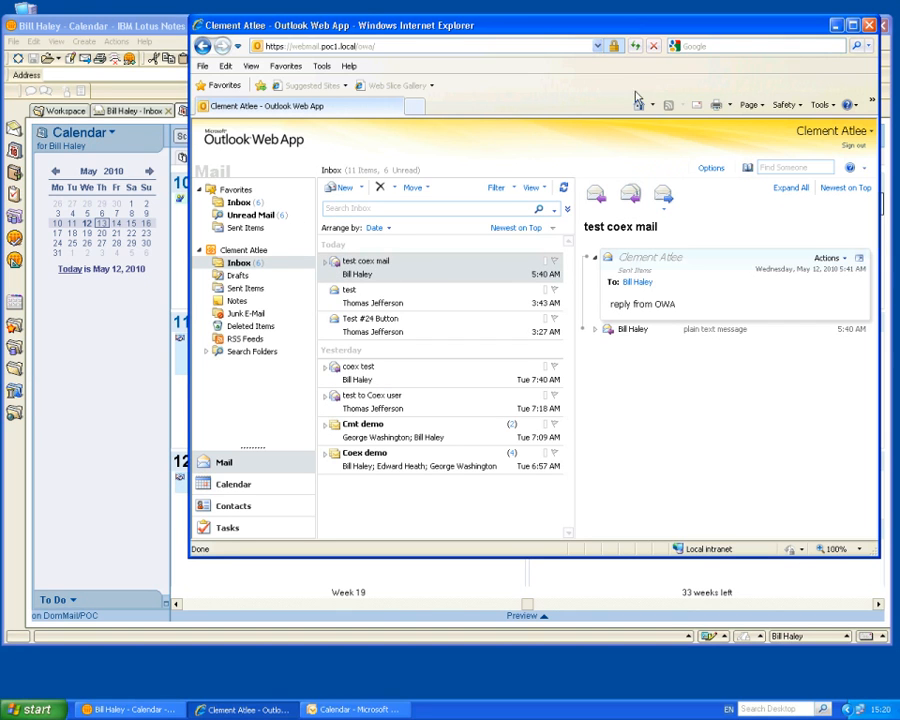
click(636, 52)
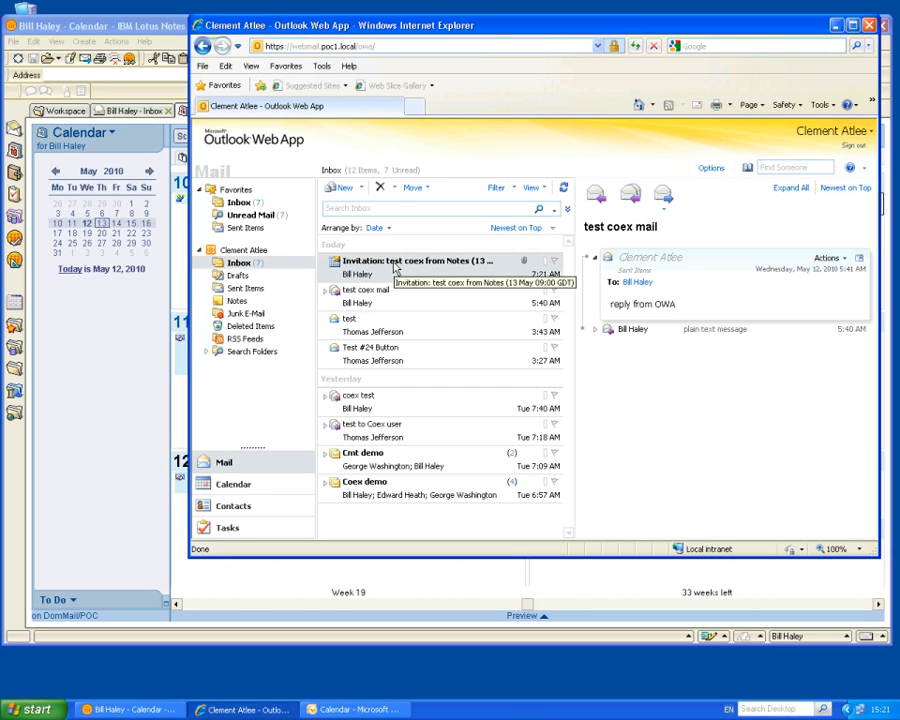
Step: Open the "Invitation: test coex from Notes" message and accept the meeting
double_click(395, 263)
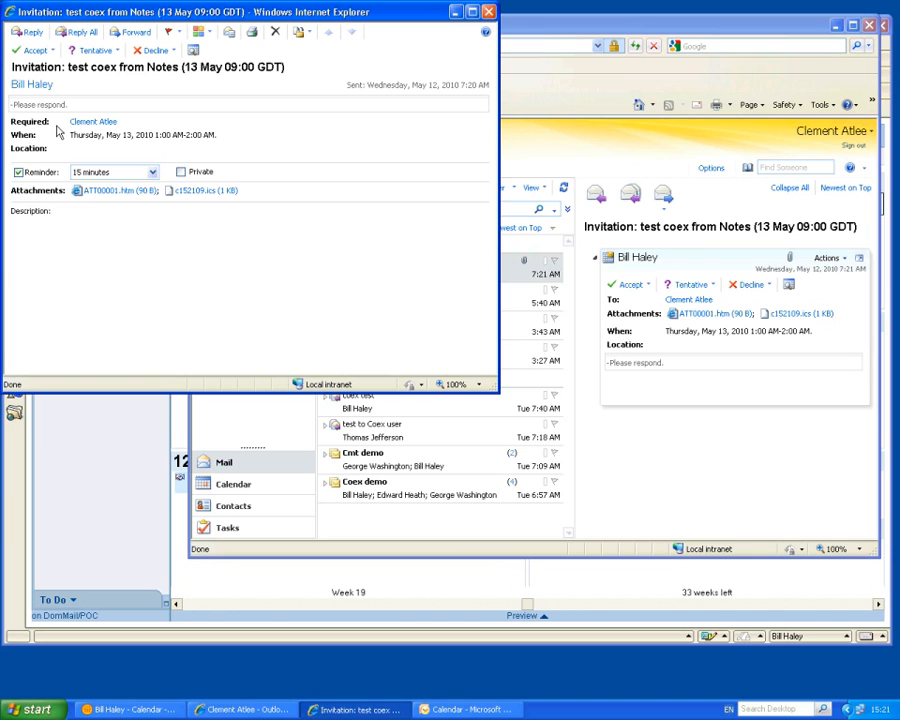
click(33, 55)
click(35, 86)
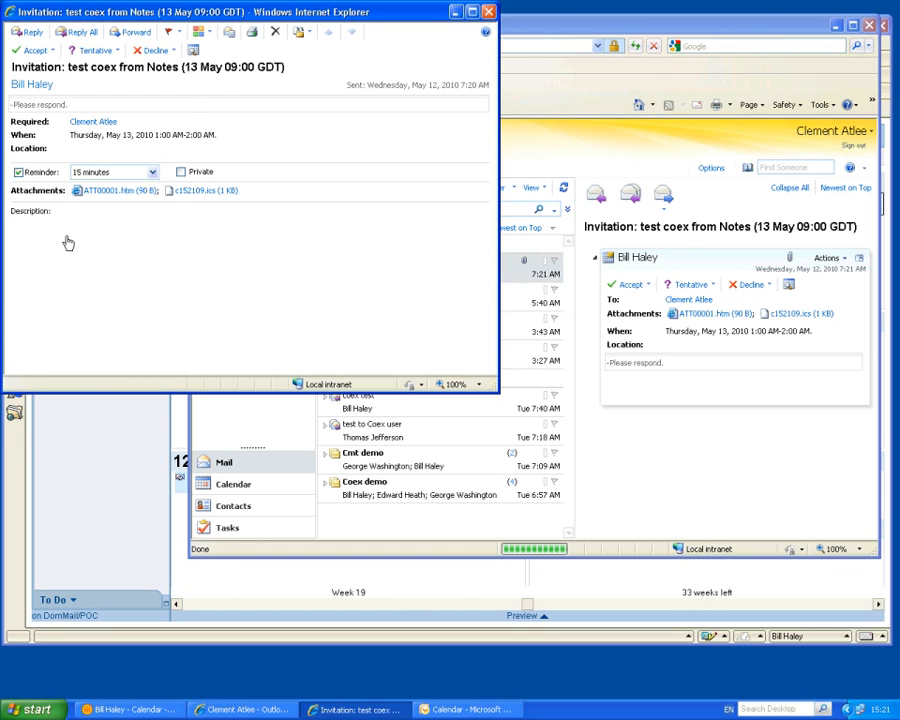
Step: Switch to the Lotus Notes inbox and open the "Accepted: test coex from Notes" notice
click(113, 511)
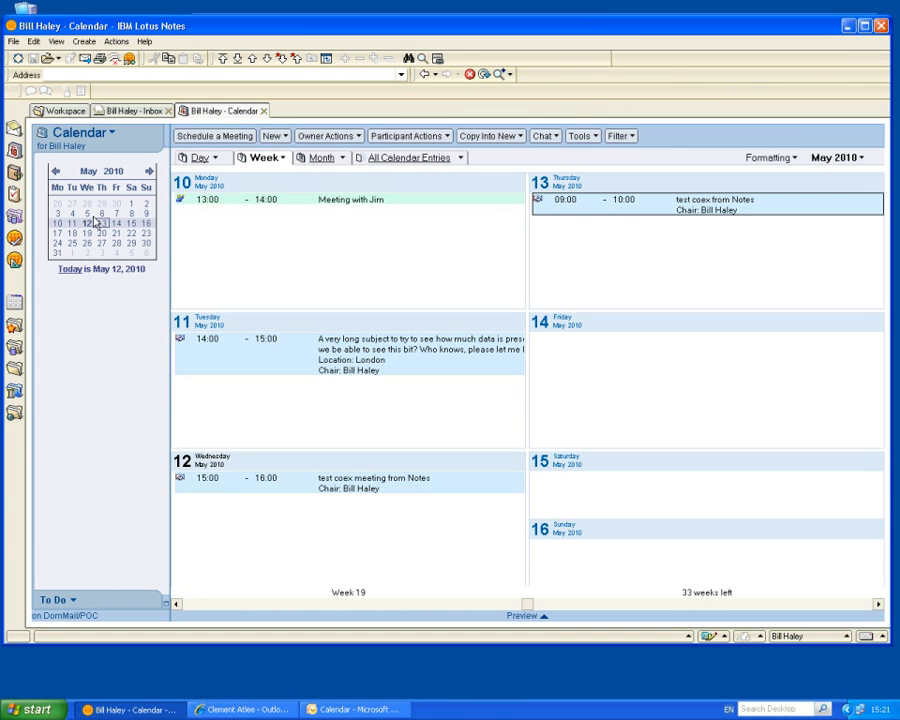
click(134, 113)
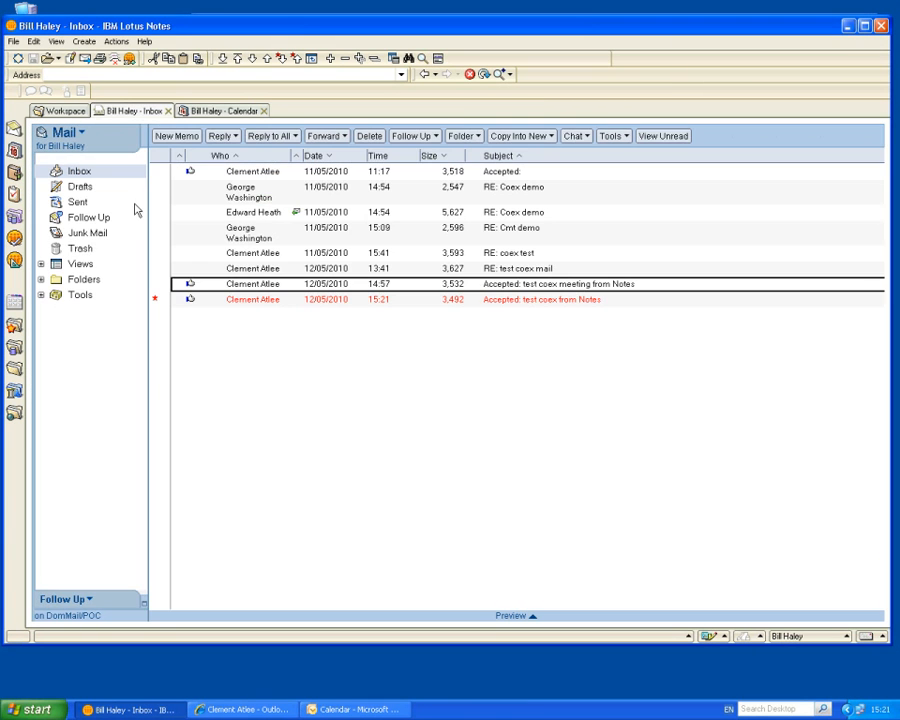
double_click(271, 301)
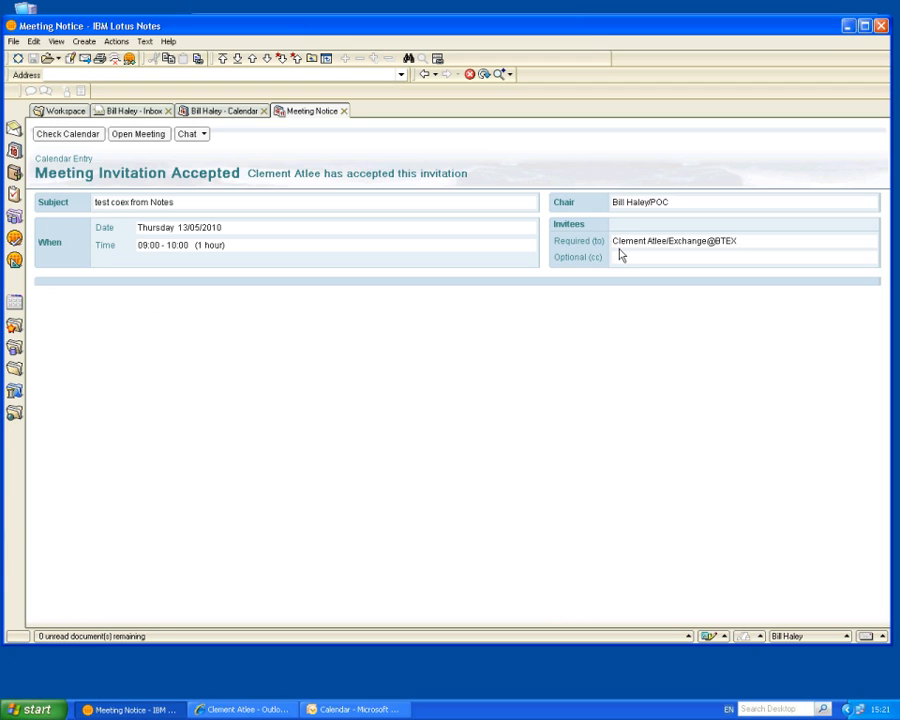
Step: Open the meeting from the acceptance notice and check the status of its invitees
click(121, 137)
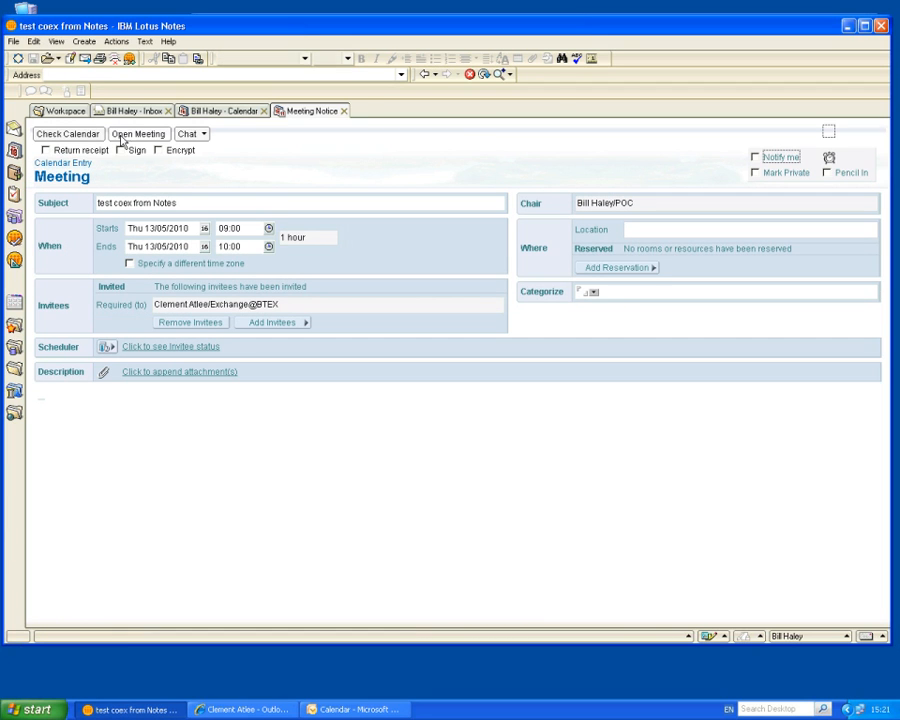
click(421, 132)
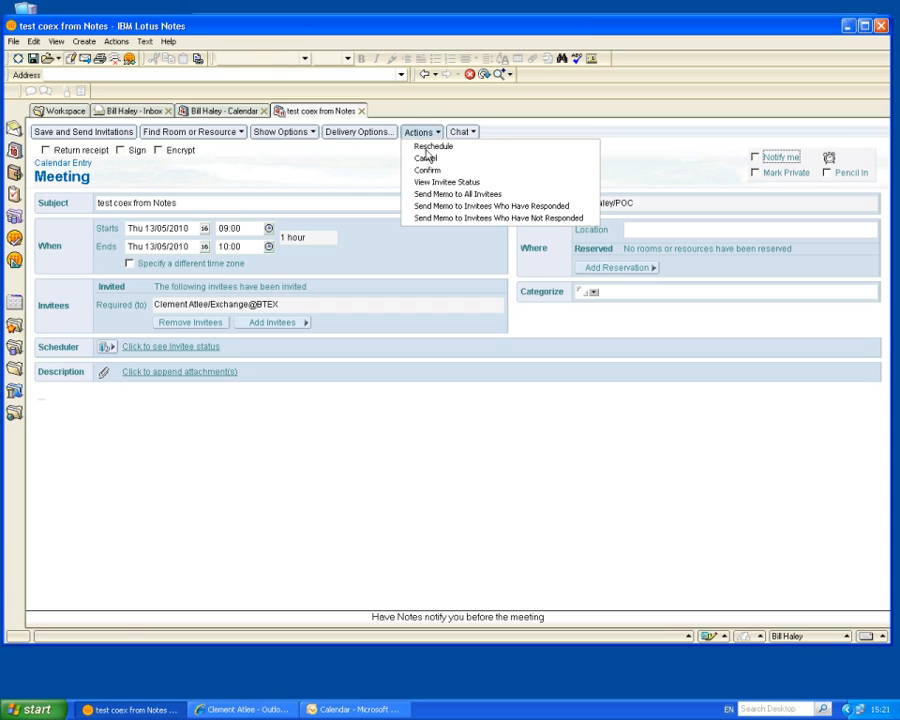
click(427, 183)
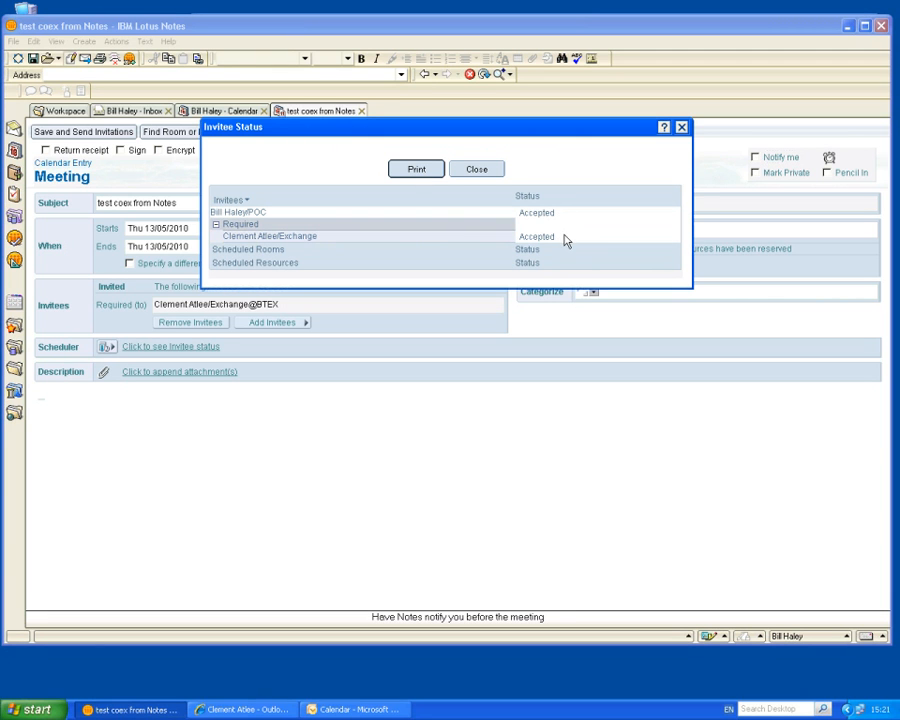
click(256, 237)
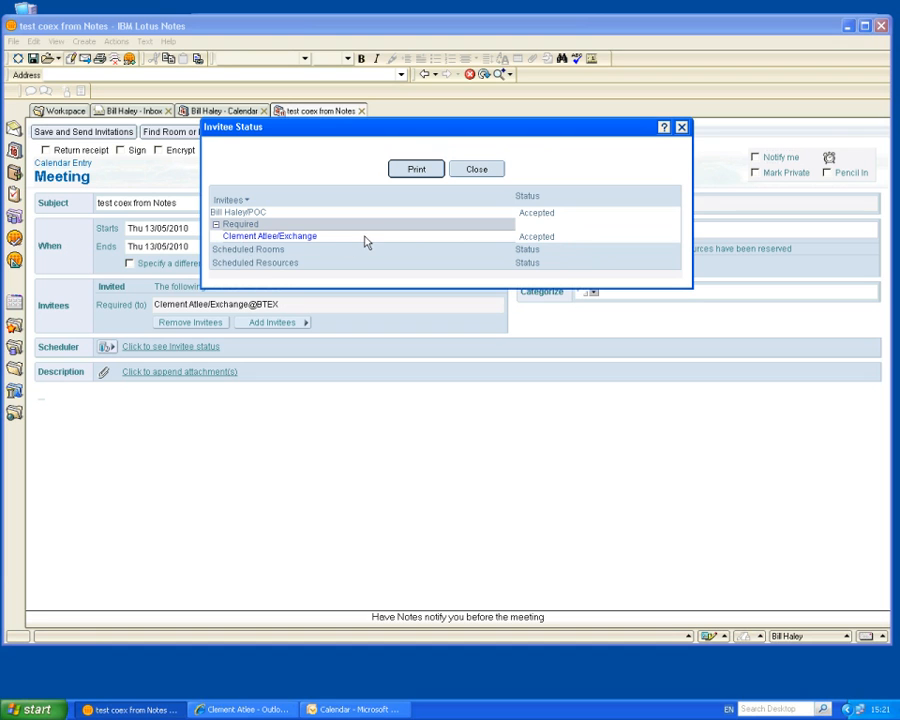
click(476, 170)
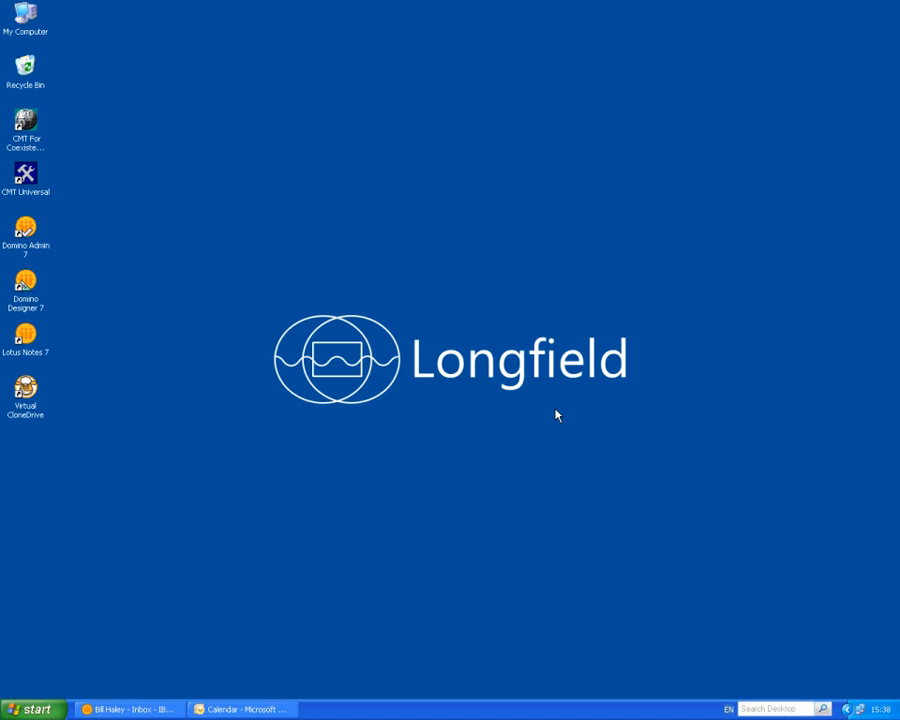